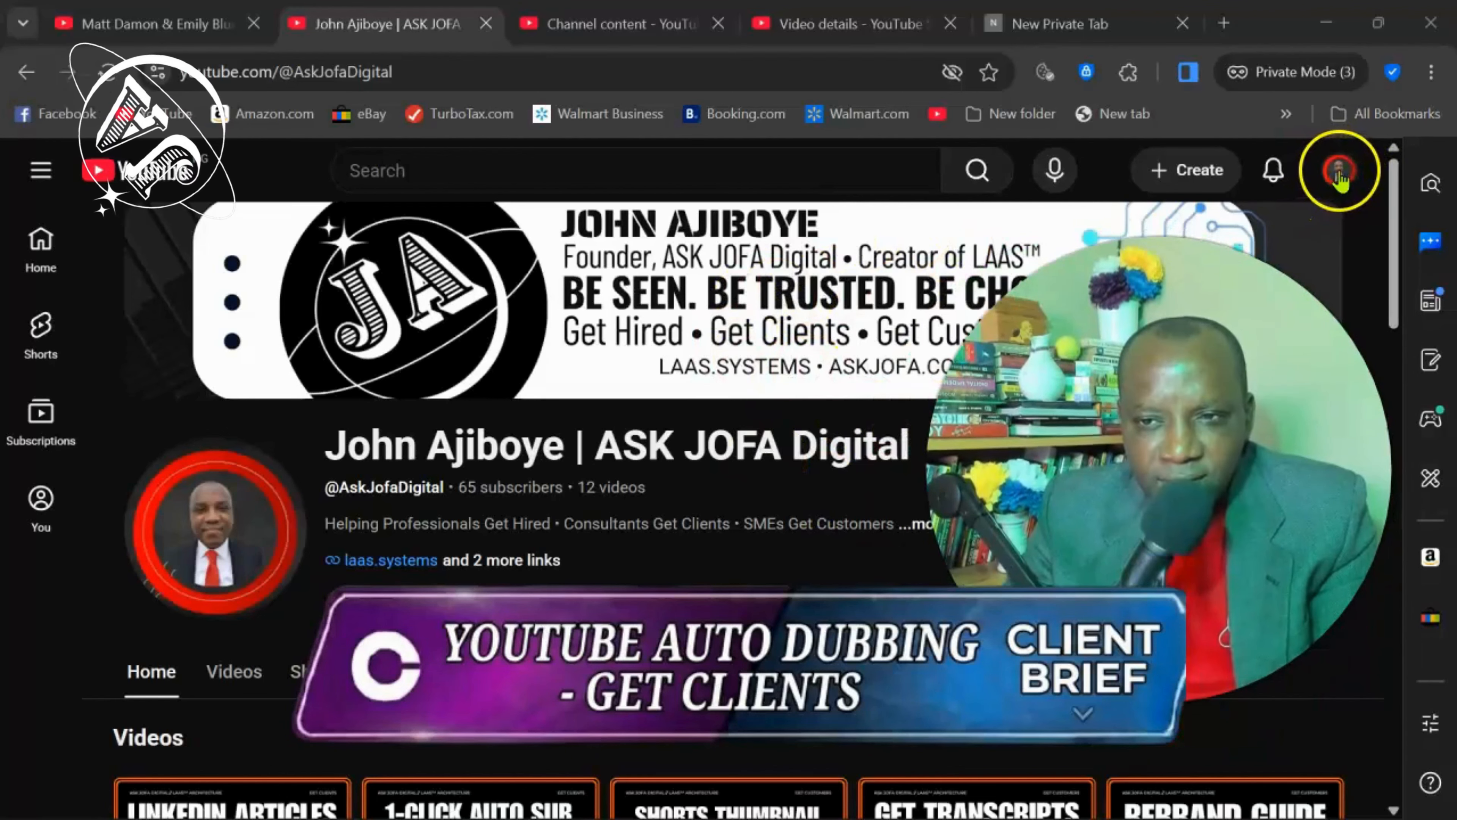
Go from the channel page to YouTube Studio and open its settings.
{"action": "left_click", "coordinate": [1337, 180]}
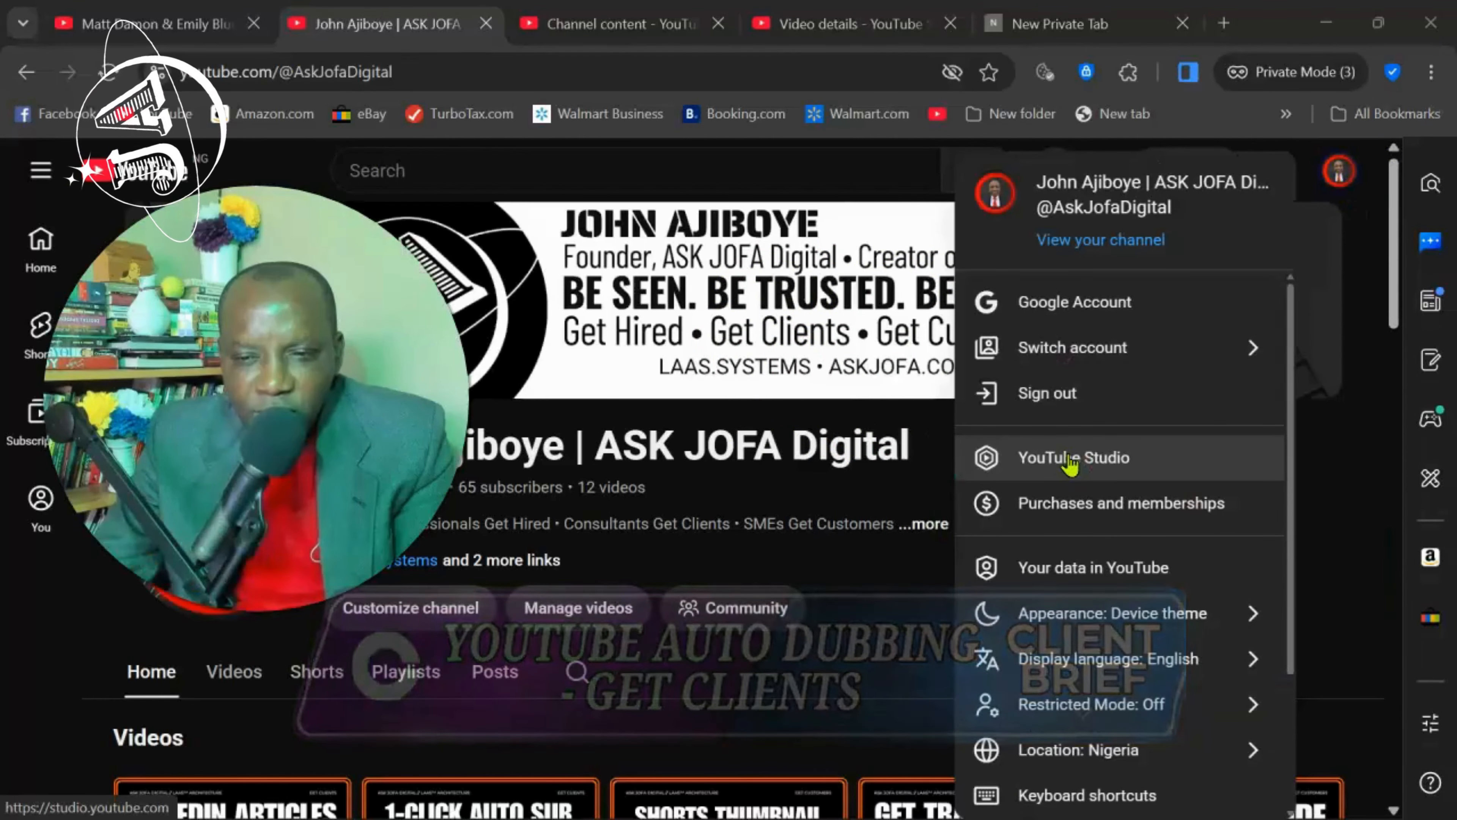
{"action": "left_click", "coordinate": [1071, 459]}
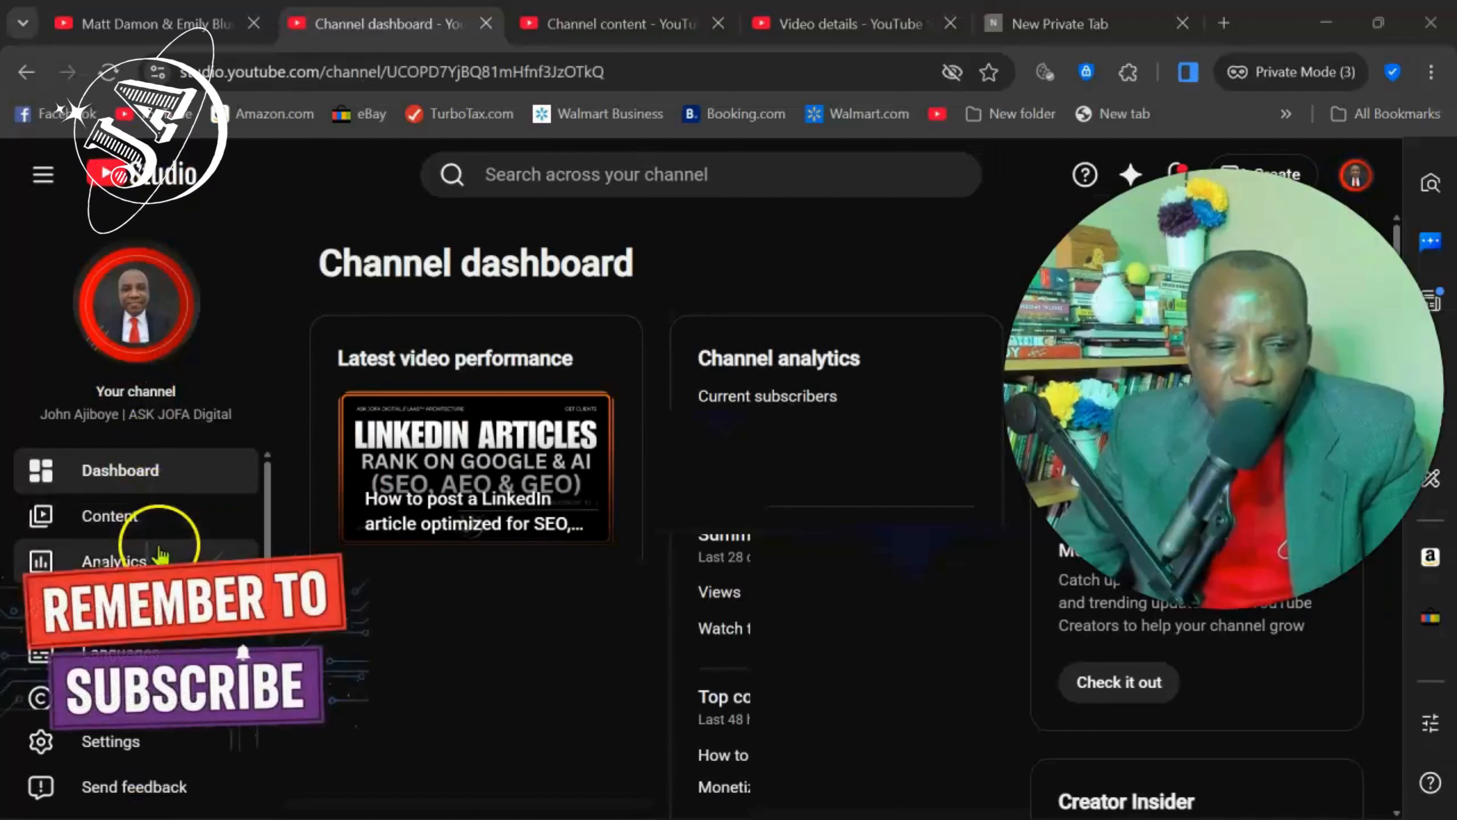
{"action": "scroll", "coordinate": [162, 560], "scroll_direction": "down", "scroll_amount": 3}
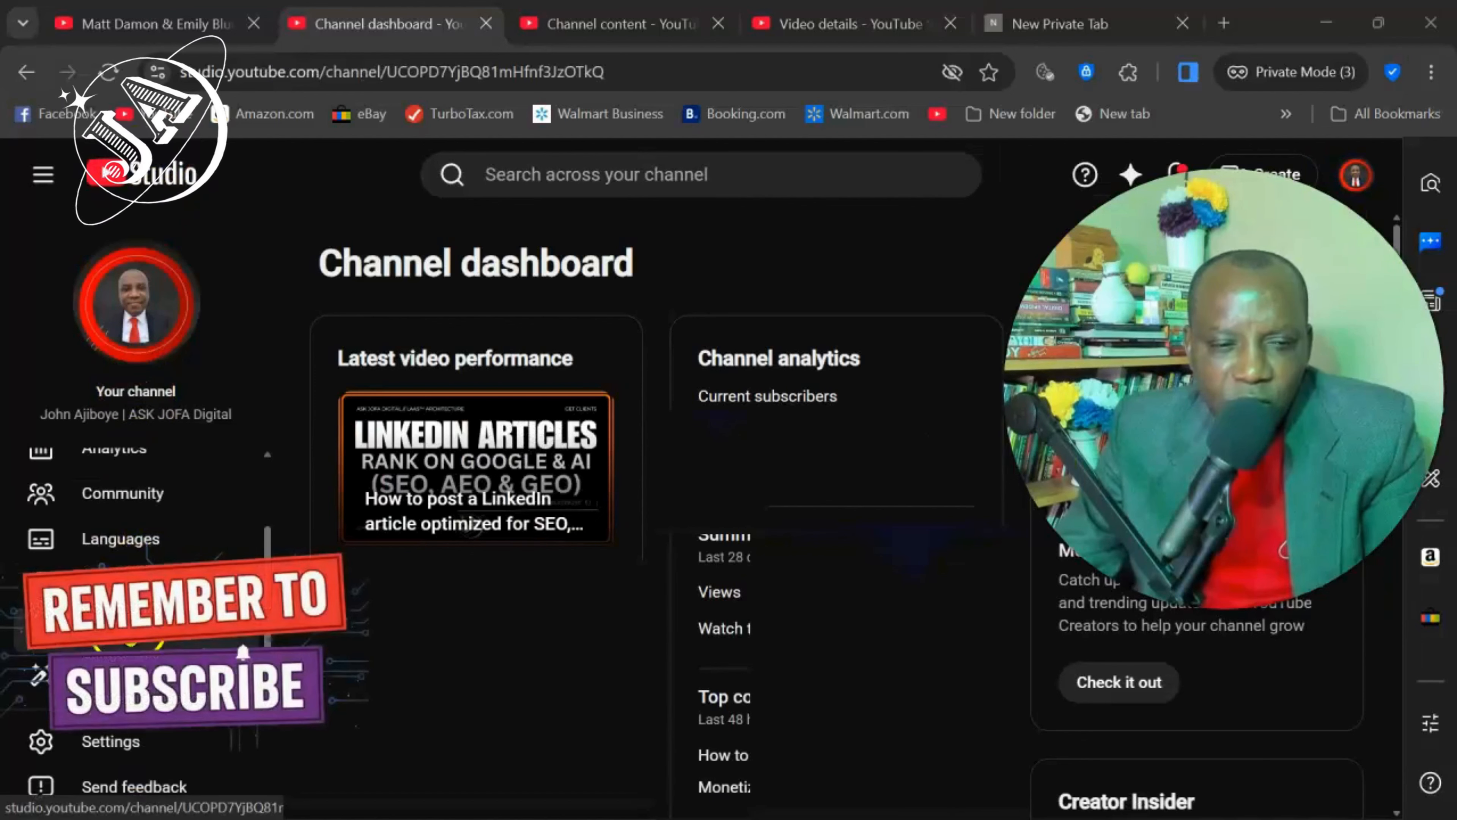
{"action": "left_click", "coordinate": [204, 743]}
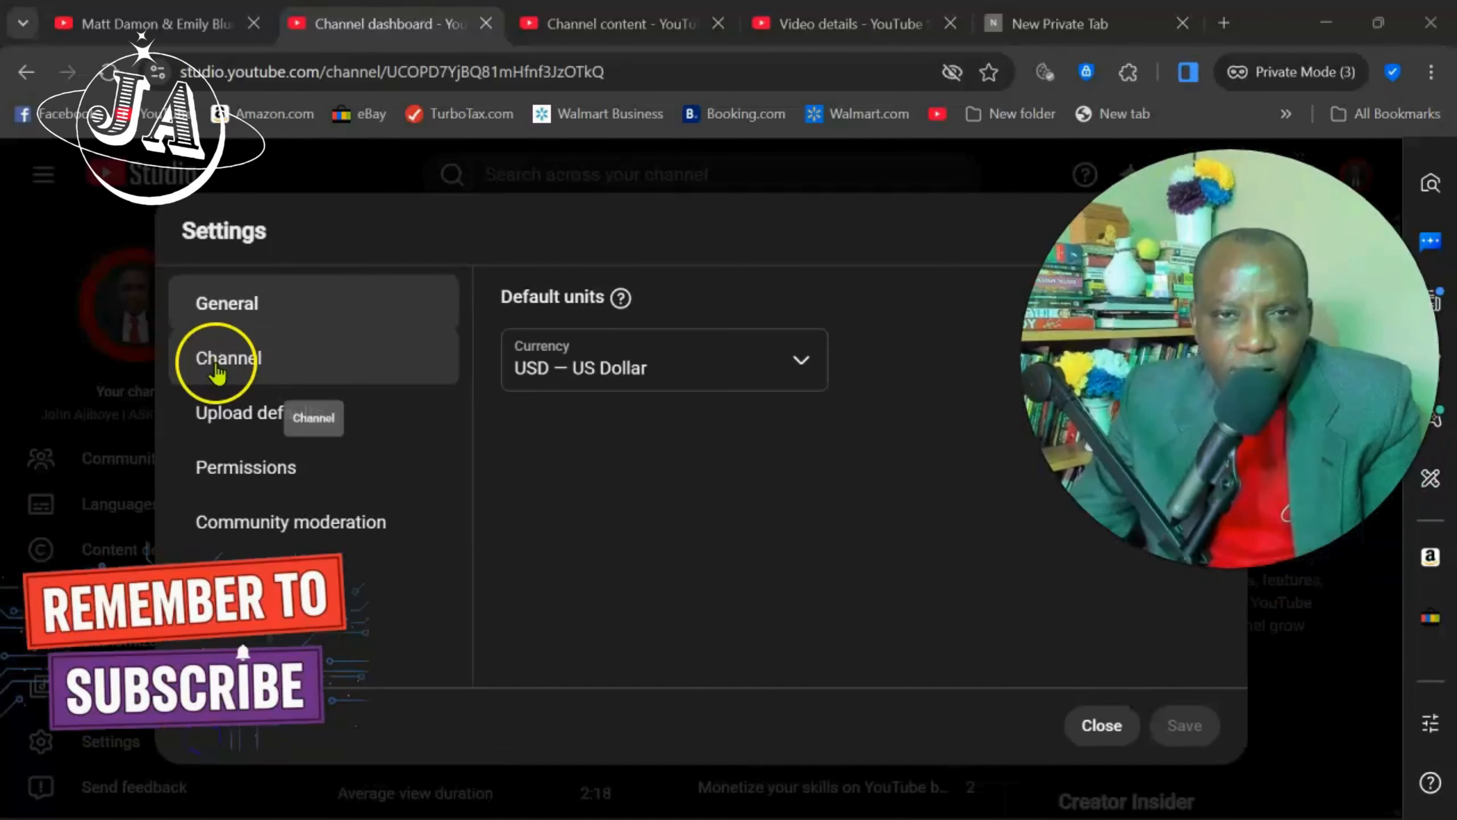
Enable automatic dubbing in the channel's advanced settings, with manual review of dubs before publishing.
{"action": "left_click", "coordinate": [217, 368]}
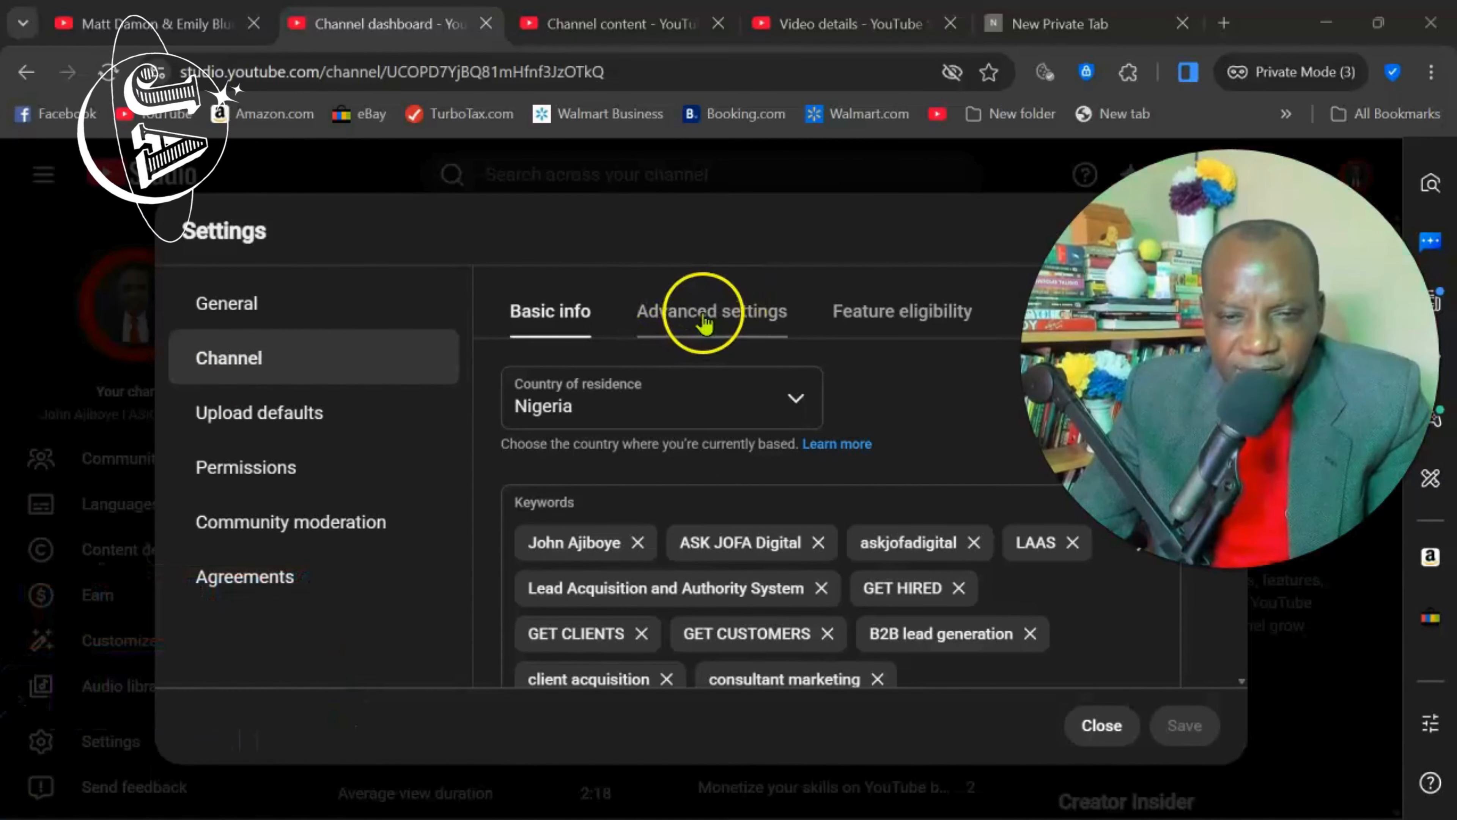
{"action": "left_click", "coordinate": [722, 315]}
{"action": "scroll", "coordinate": [867, 511], "scroll_direction": "down", "scroll_amount": 3}
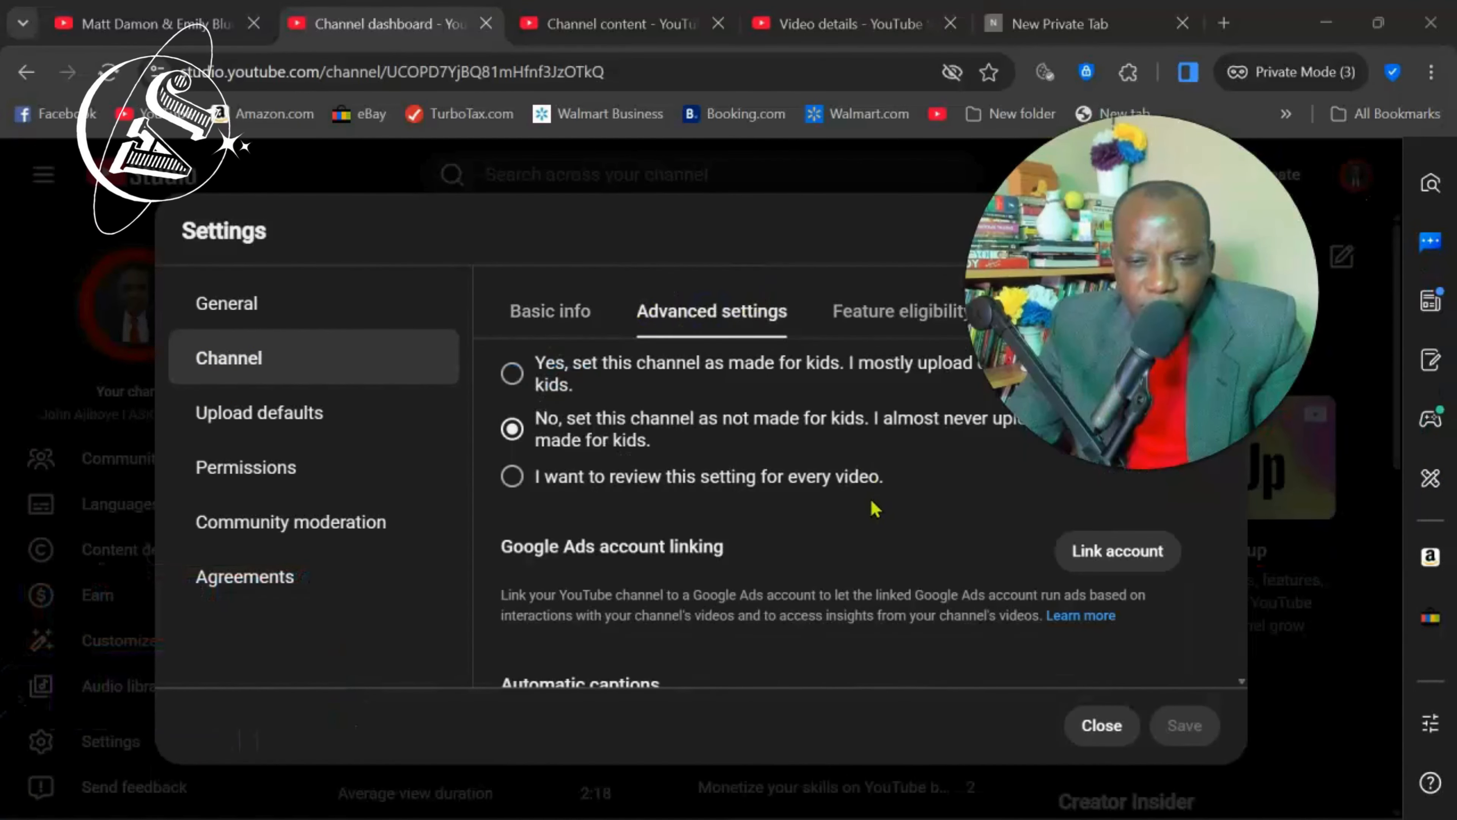
{"action": "scroll", "coordinate": [874, 509], "scroll_direction": "down", "scroll_amount": 6}
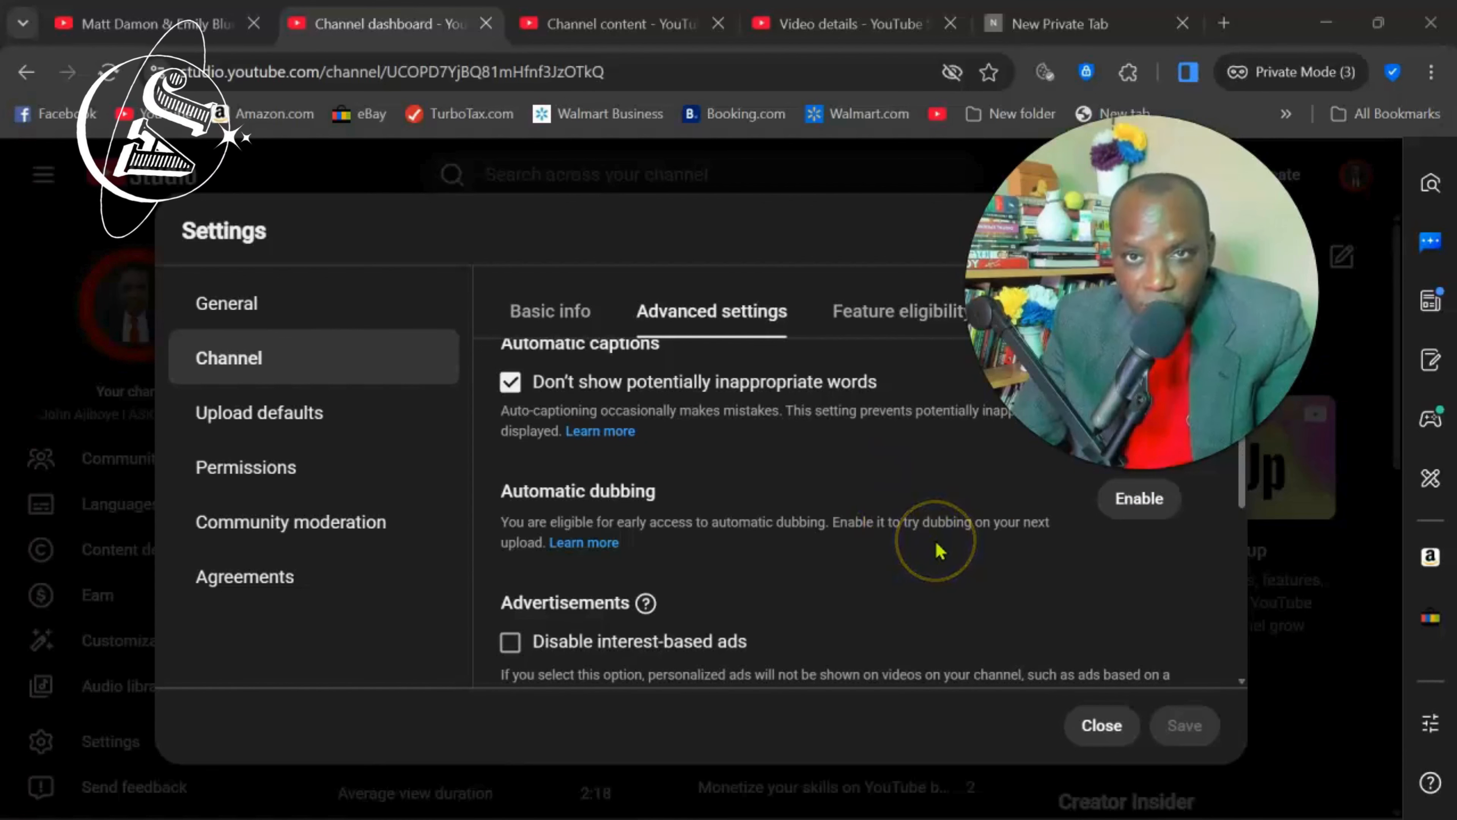
{"action": "left_click", "coordinate": [1134, 500]}
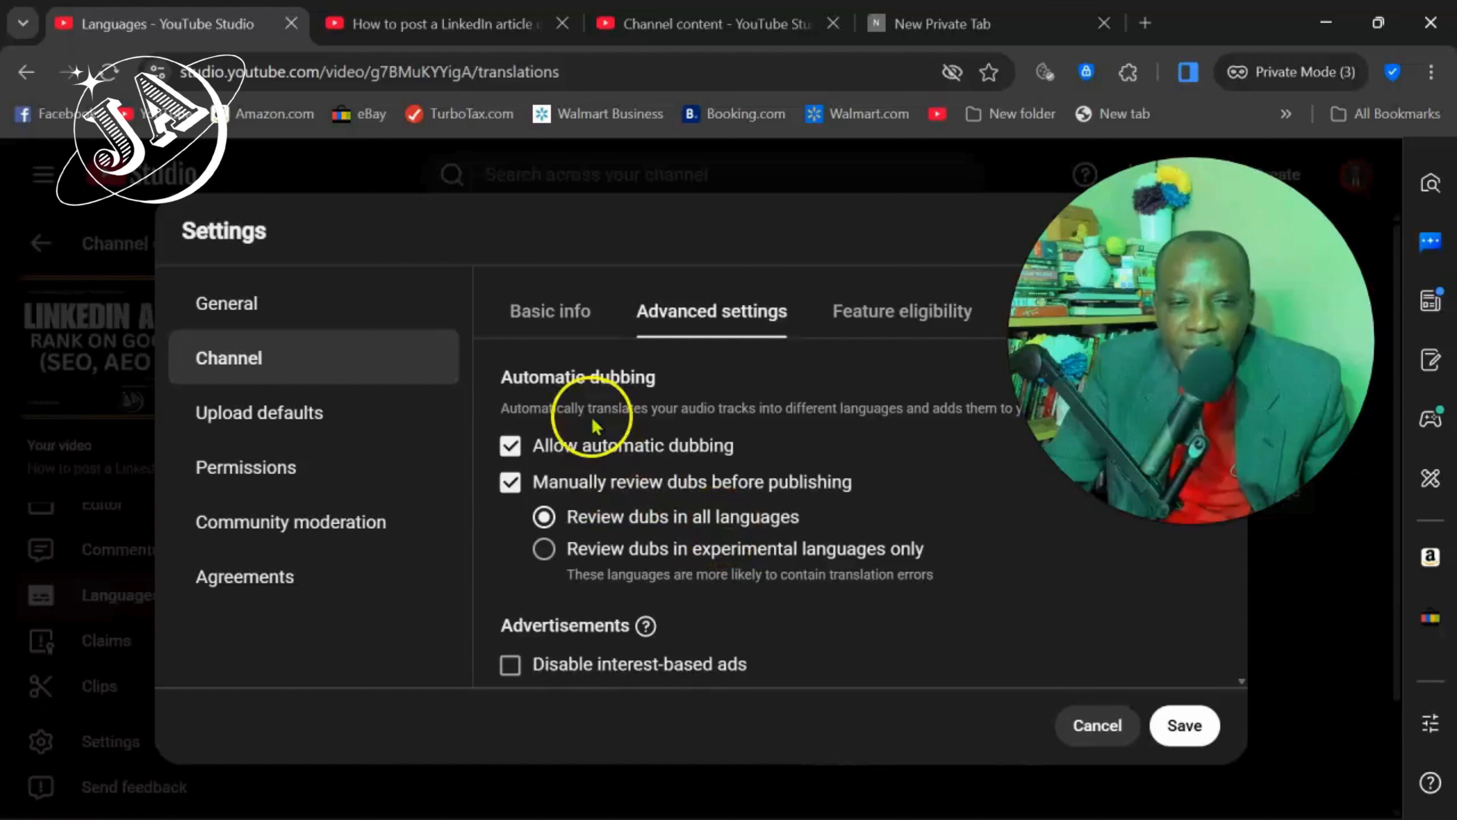
{"action": "left_click", "coordinate": [511, 484]}
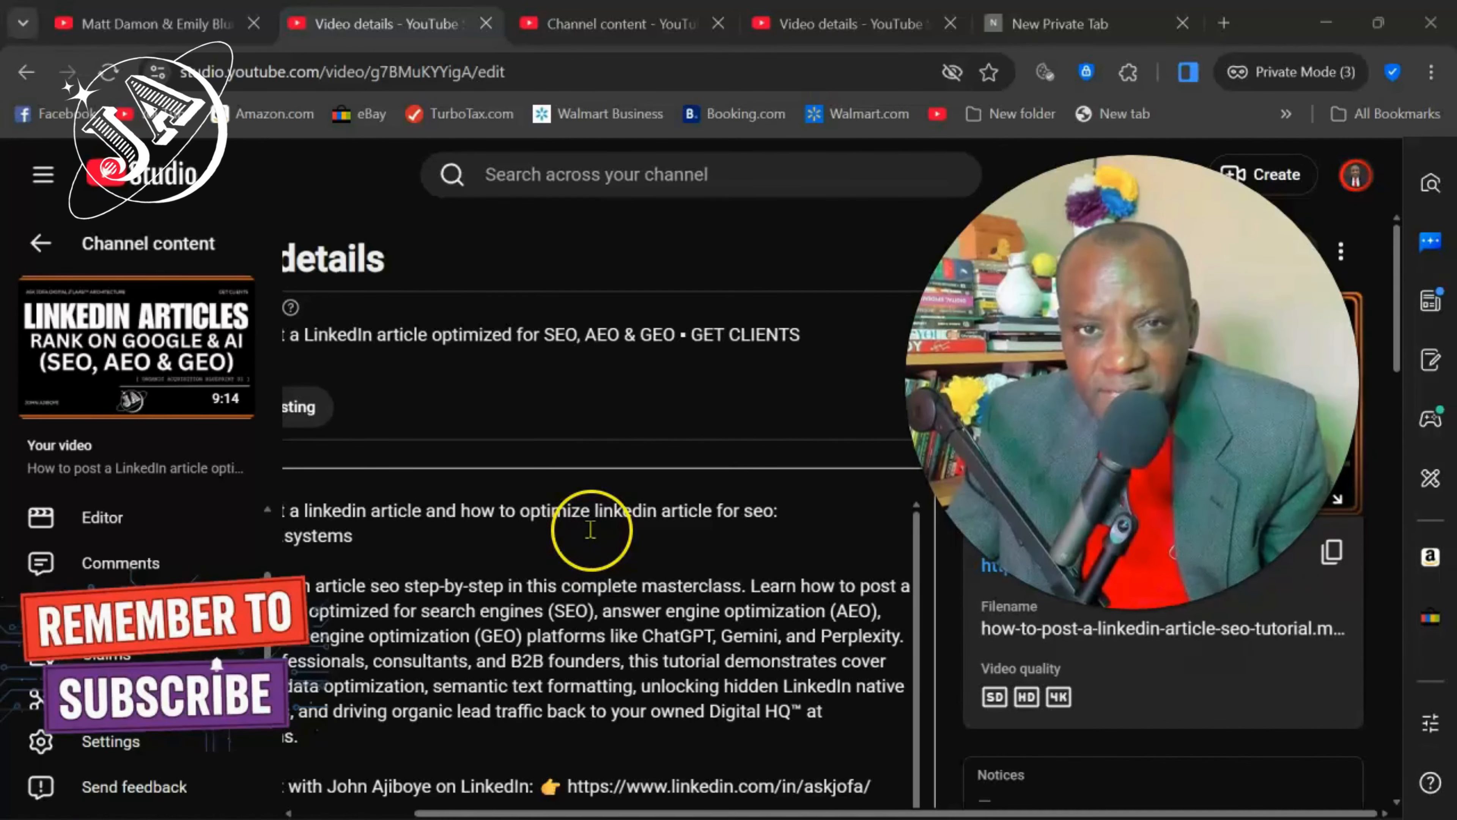
Open the LinkedIn article video's languages page and bring up the details of its English video language.
{"action": "scroll", "coordinate": [705, 387], "scroll_direction": "left", "scroll_amount": 3}
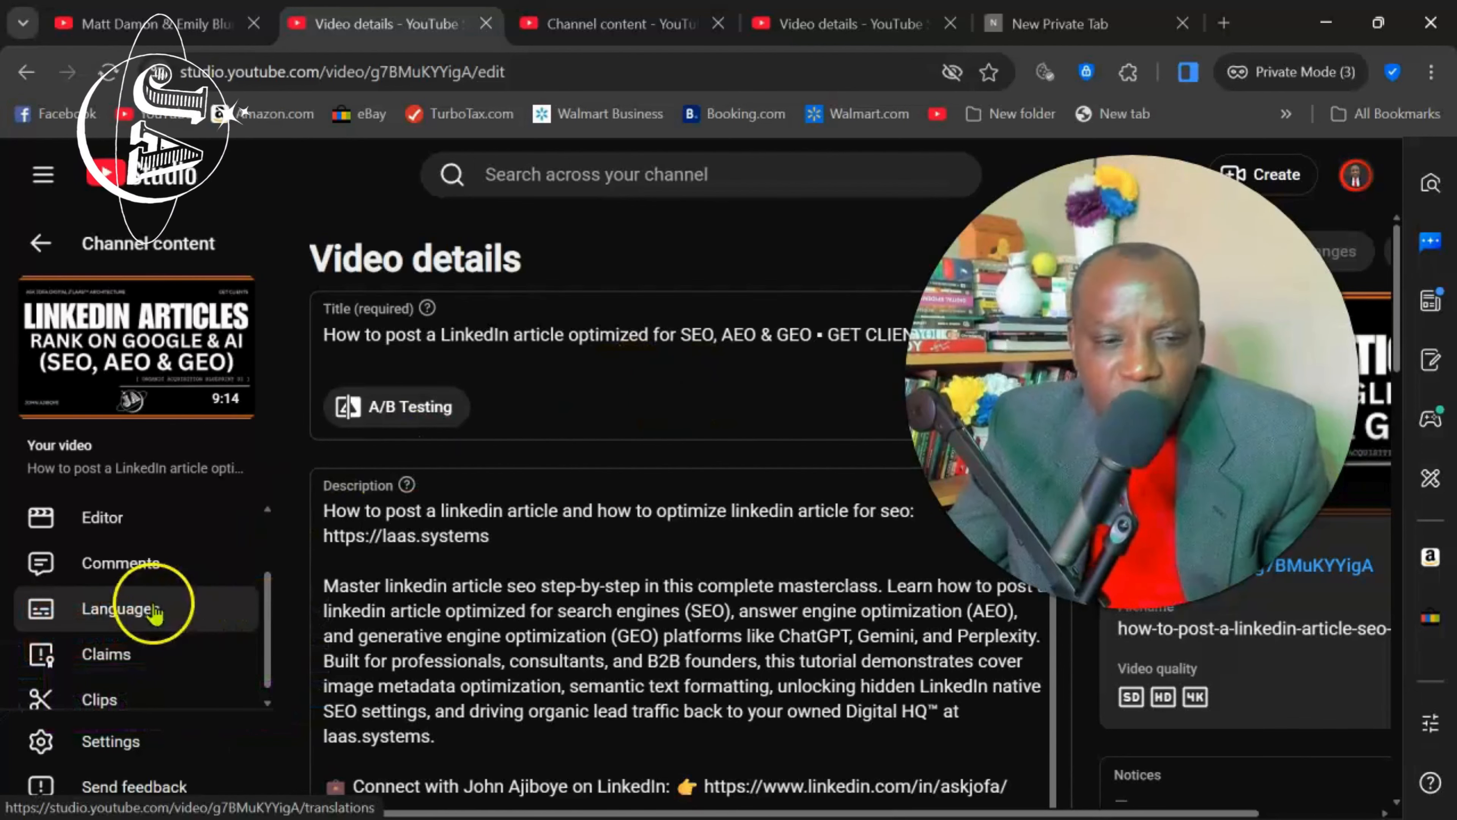
{"action": "left_click", "coordinate": [125, 611]}
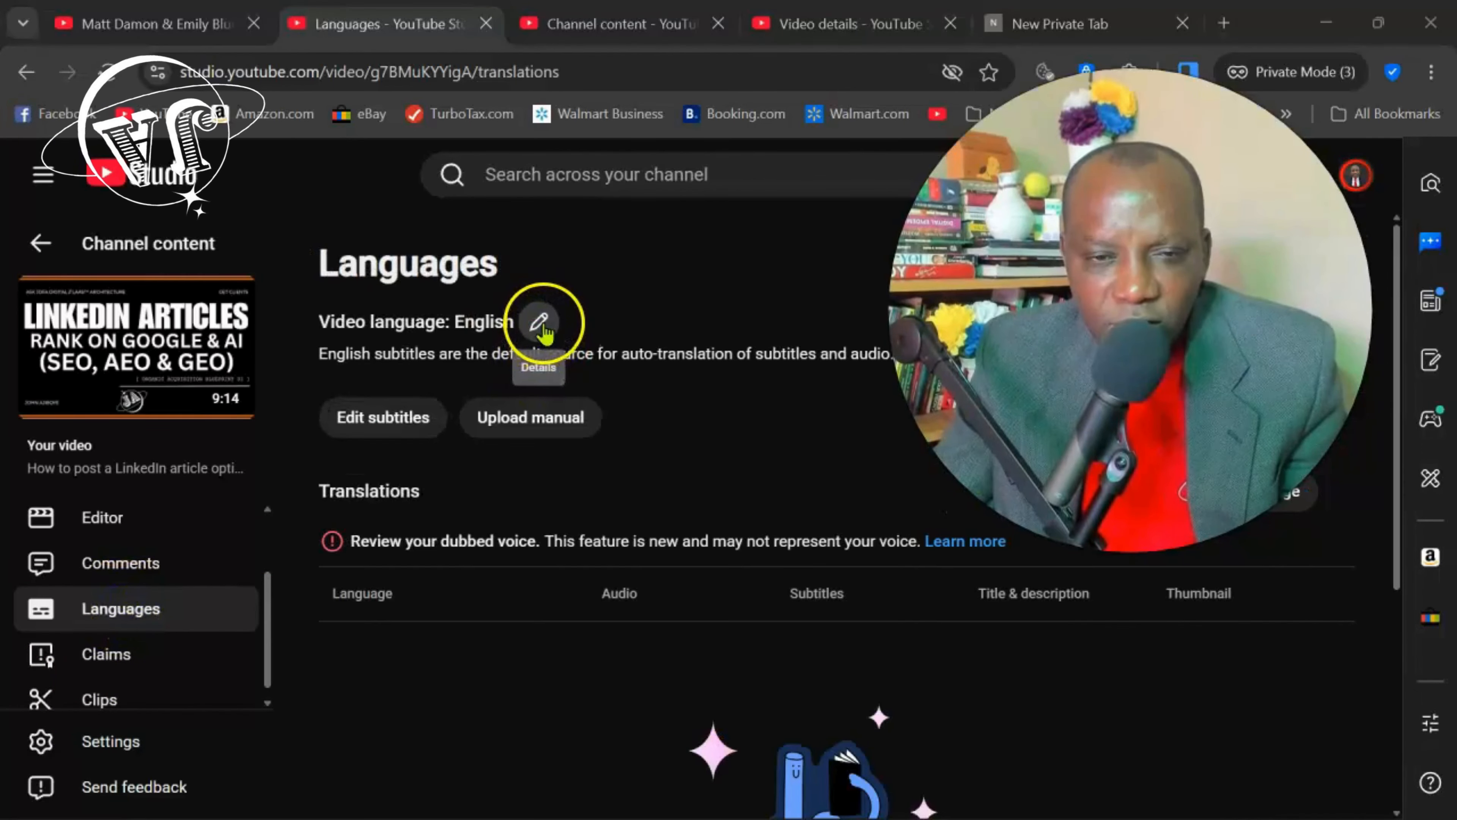
{"action": "left_click", "coordinate": [539, 324]}
{"action": "scroll", "coordinate": [696, 414], "scroll_direction": "down", "scroll_amount": 3}
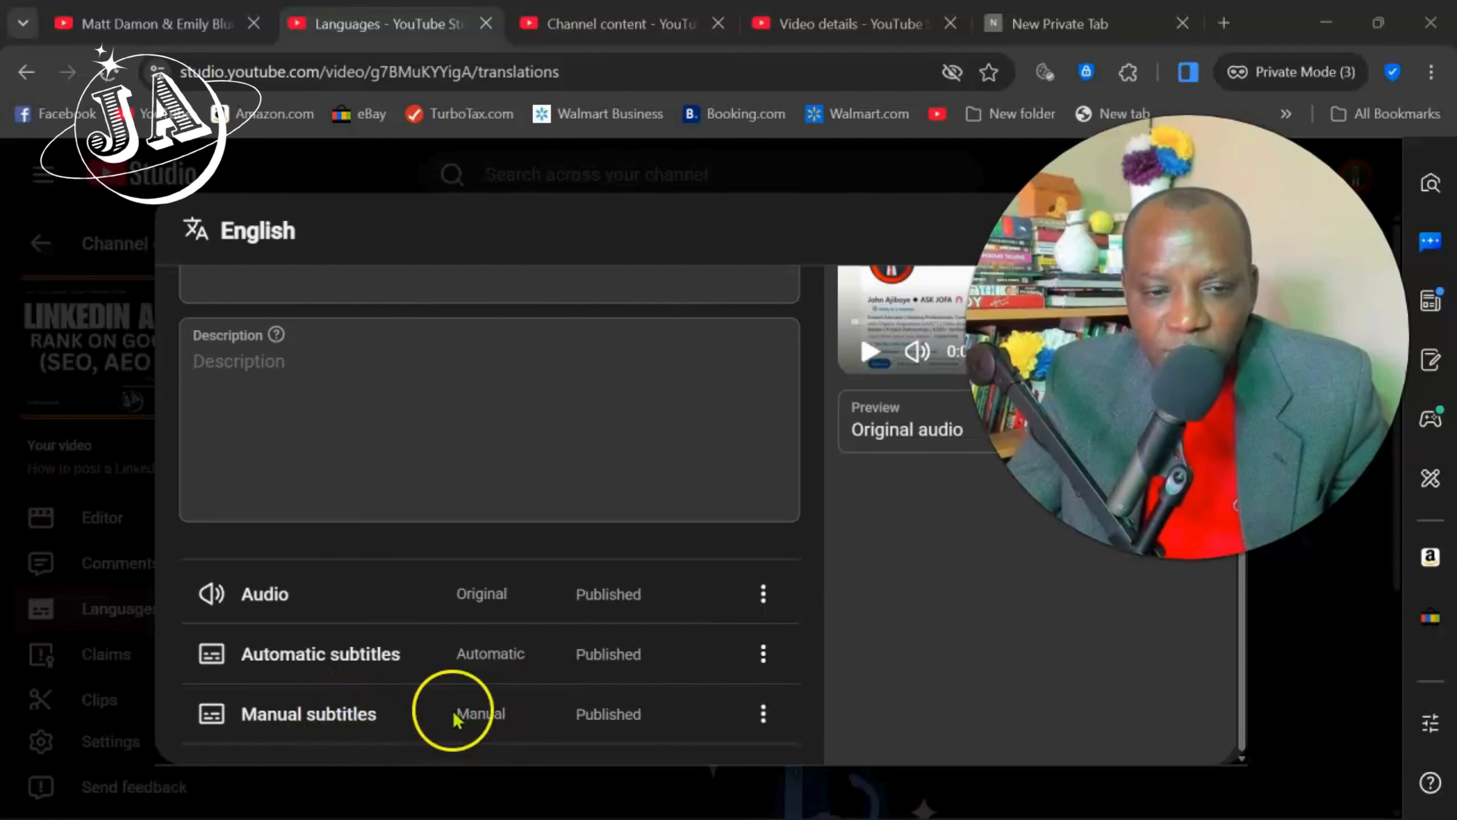
Duplicate the automatic English subtitles for editing, overwriting the existing manual subtitles.
{"action": "left_click", "coordinate": [763, 655]}
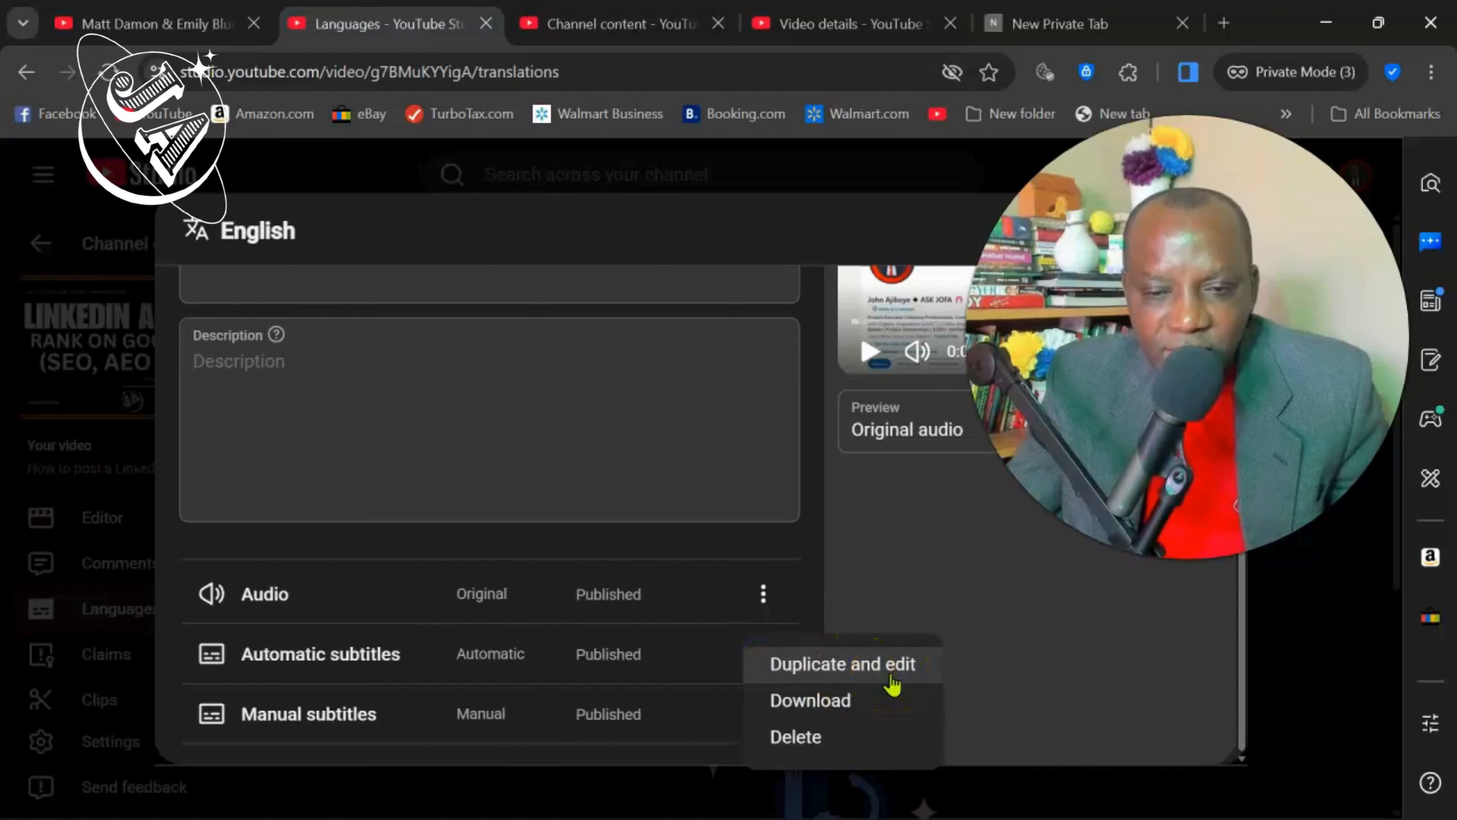
{"action": "left_click", "coordinate": [893, 664]}
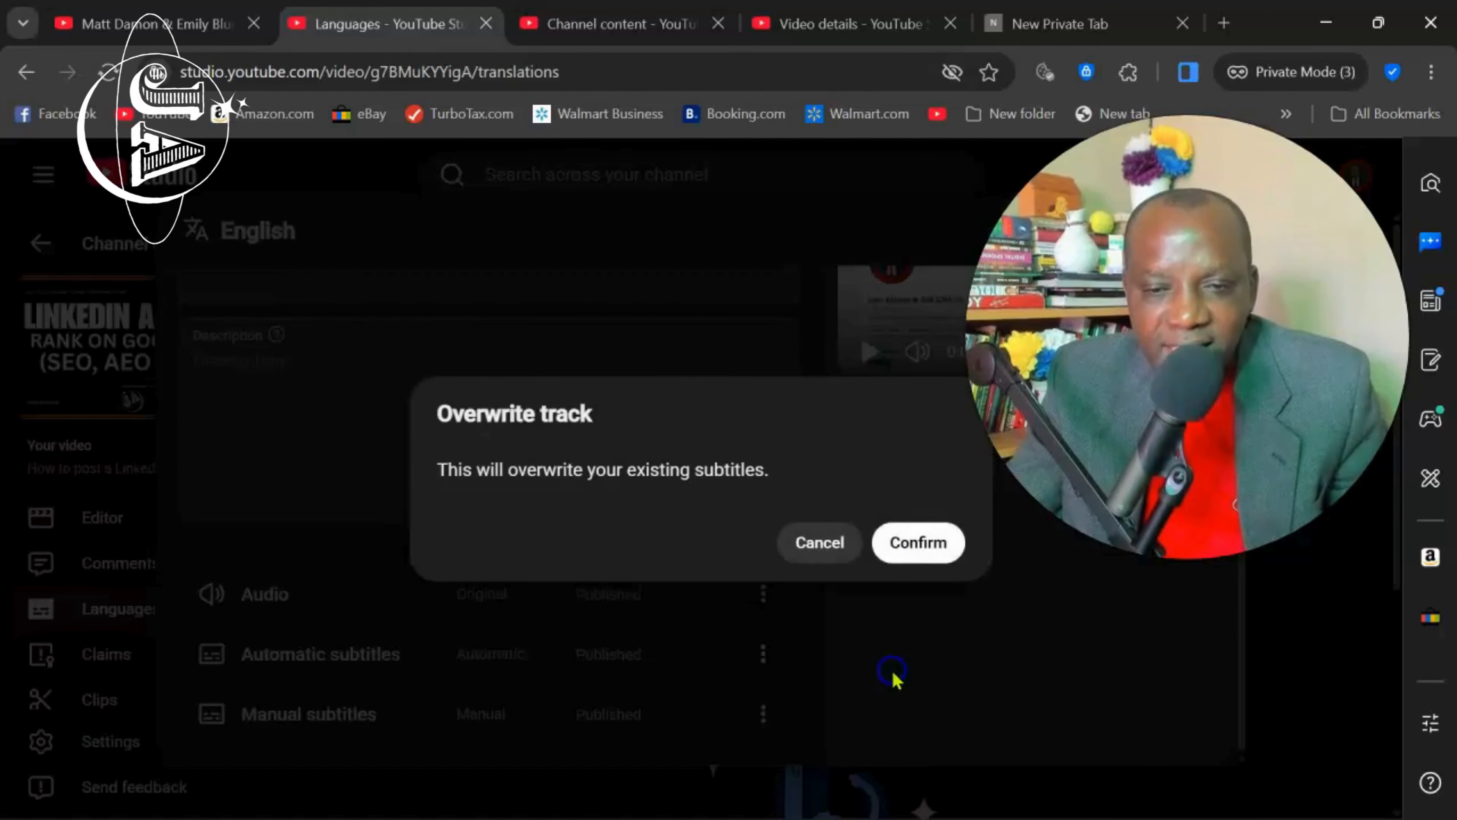
{"action": "left_click", "coordinate": [914, 555]}
Select the entire English subtitle text in the editor, from the last line back to the first.
{"action": "left_click", "coordinate": [267, 384]}
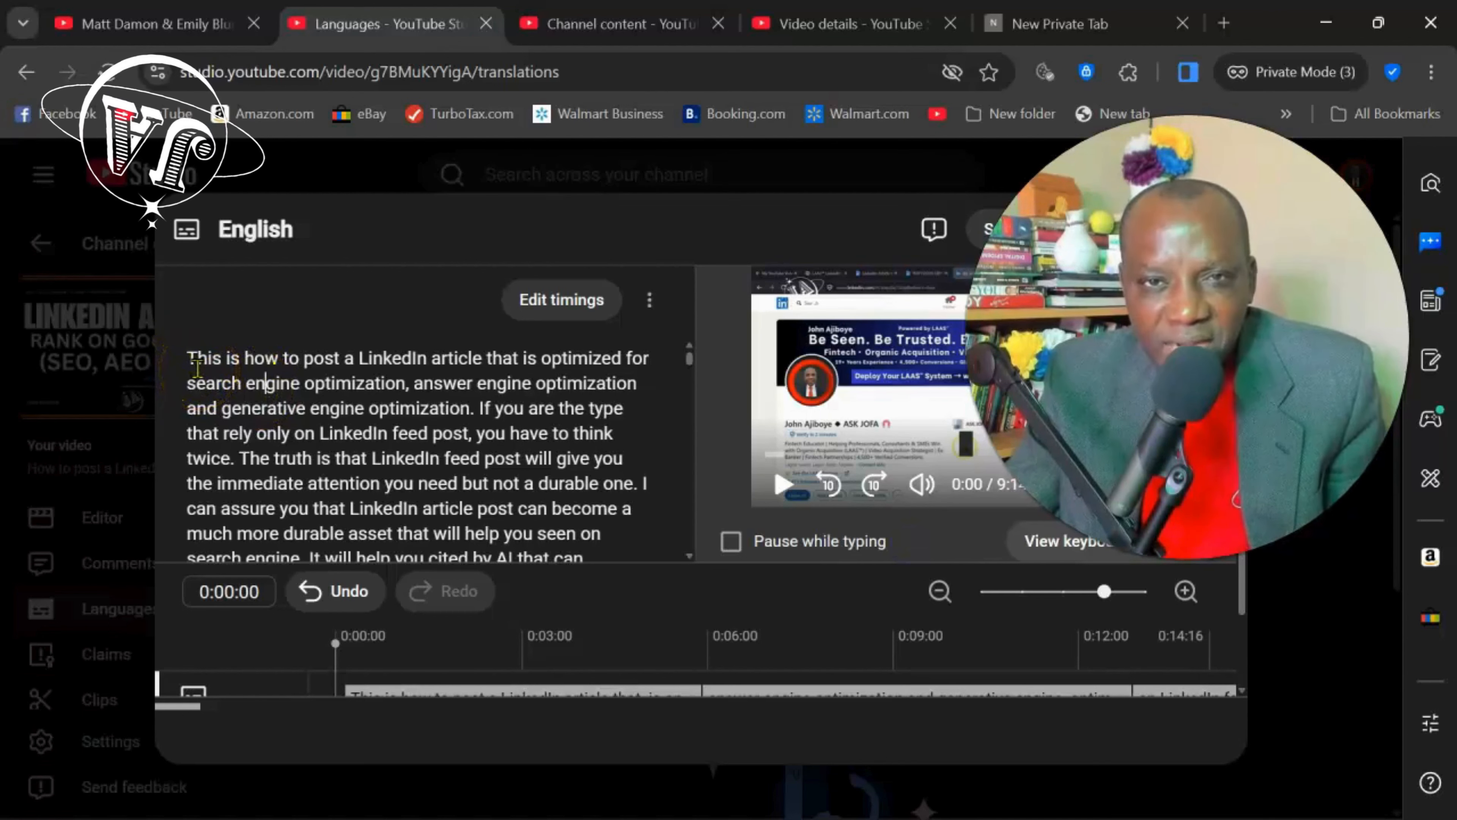
{"action": "scroll", "coordinate": [199, 368], "scroll_direction": "down", "scroll_amount": 20}
{"action": "left_click_drag", "start_coordinate": [288, 544], "coordinate": [161, 326]}
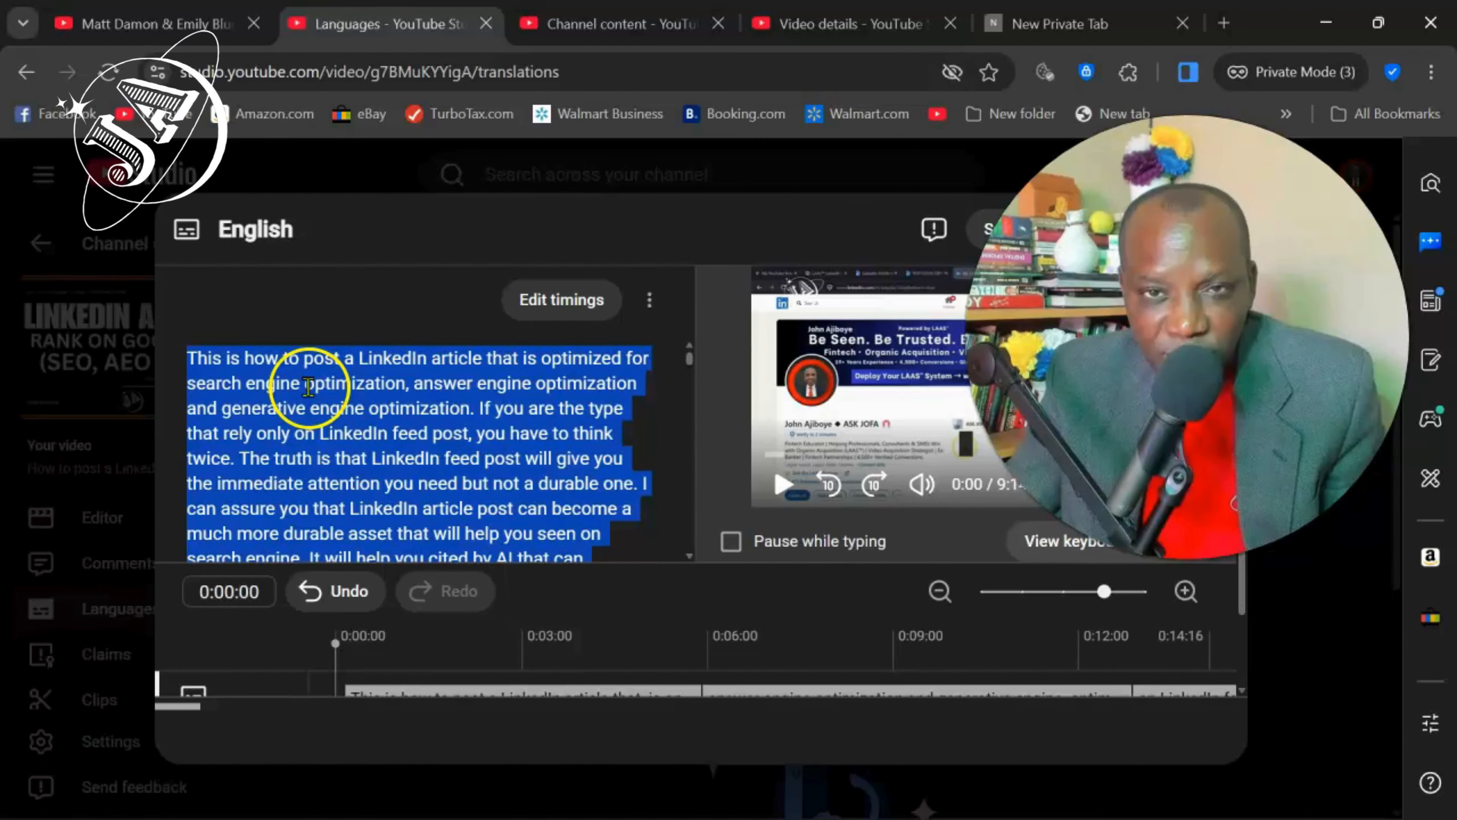
{"action": "left_click", "coordinate": [349, 436]}
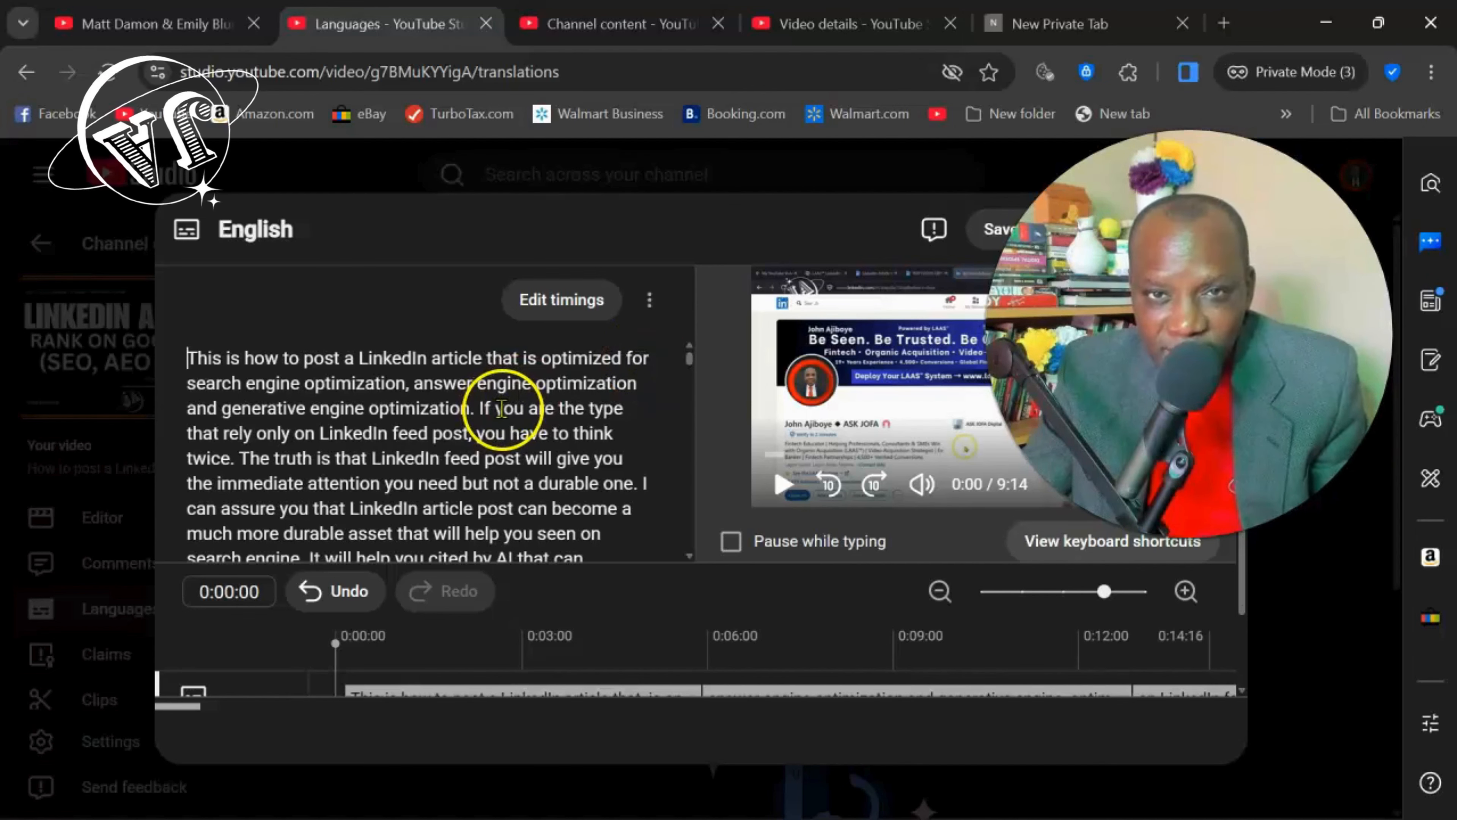
Replace the English subtitle text with its corrected, punctuated version, check it through and publish the subtitles.
{"action": "scroll", "coordinate": [504, 412], "scroll_direction": "down", "scroll_amount": 15}
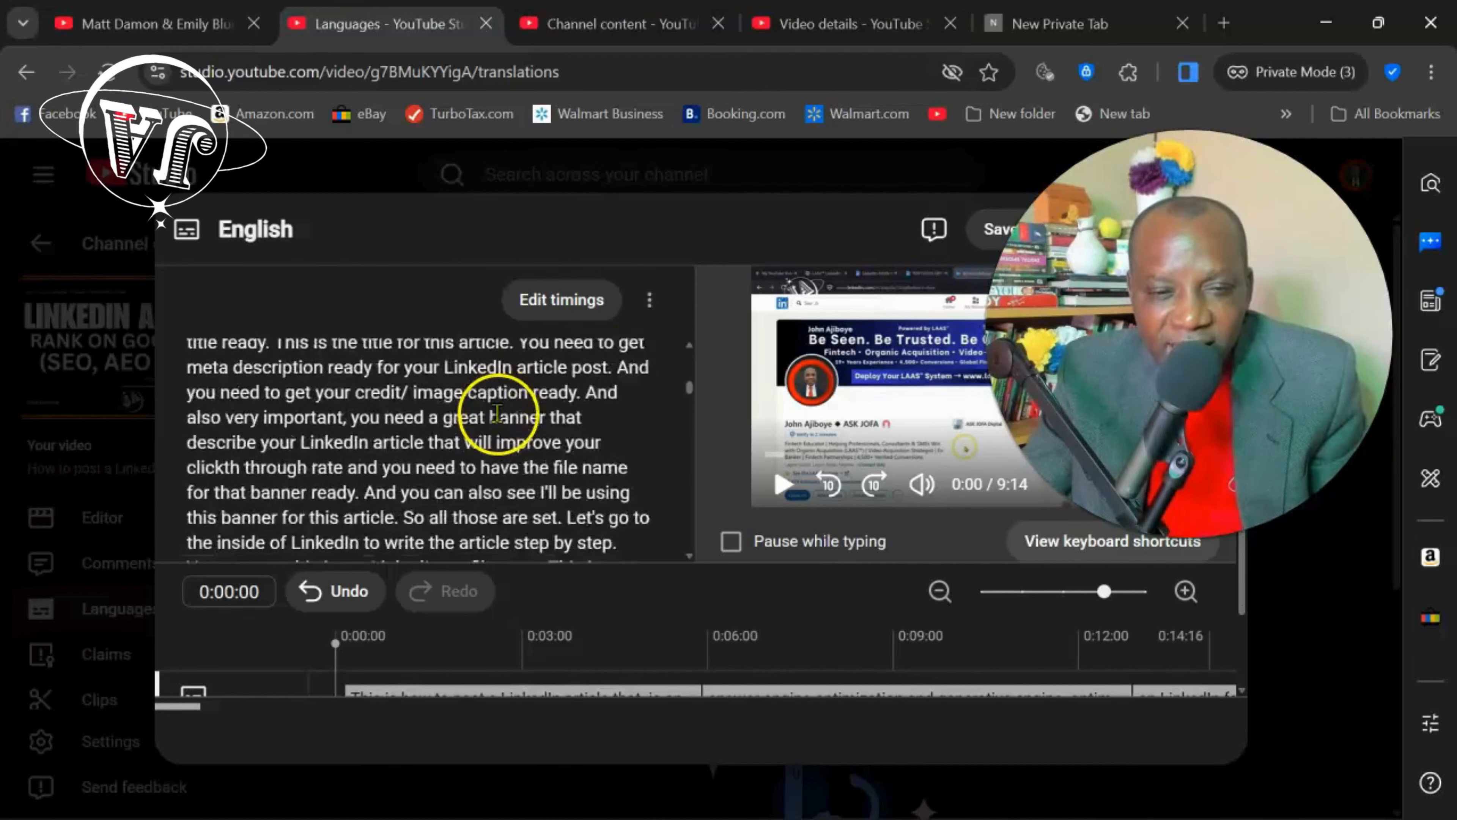
{"action": "scroll", "coordinate": [504, 425], "scroll_direction": "down", "scroll_amount": 15}
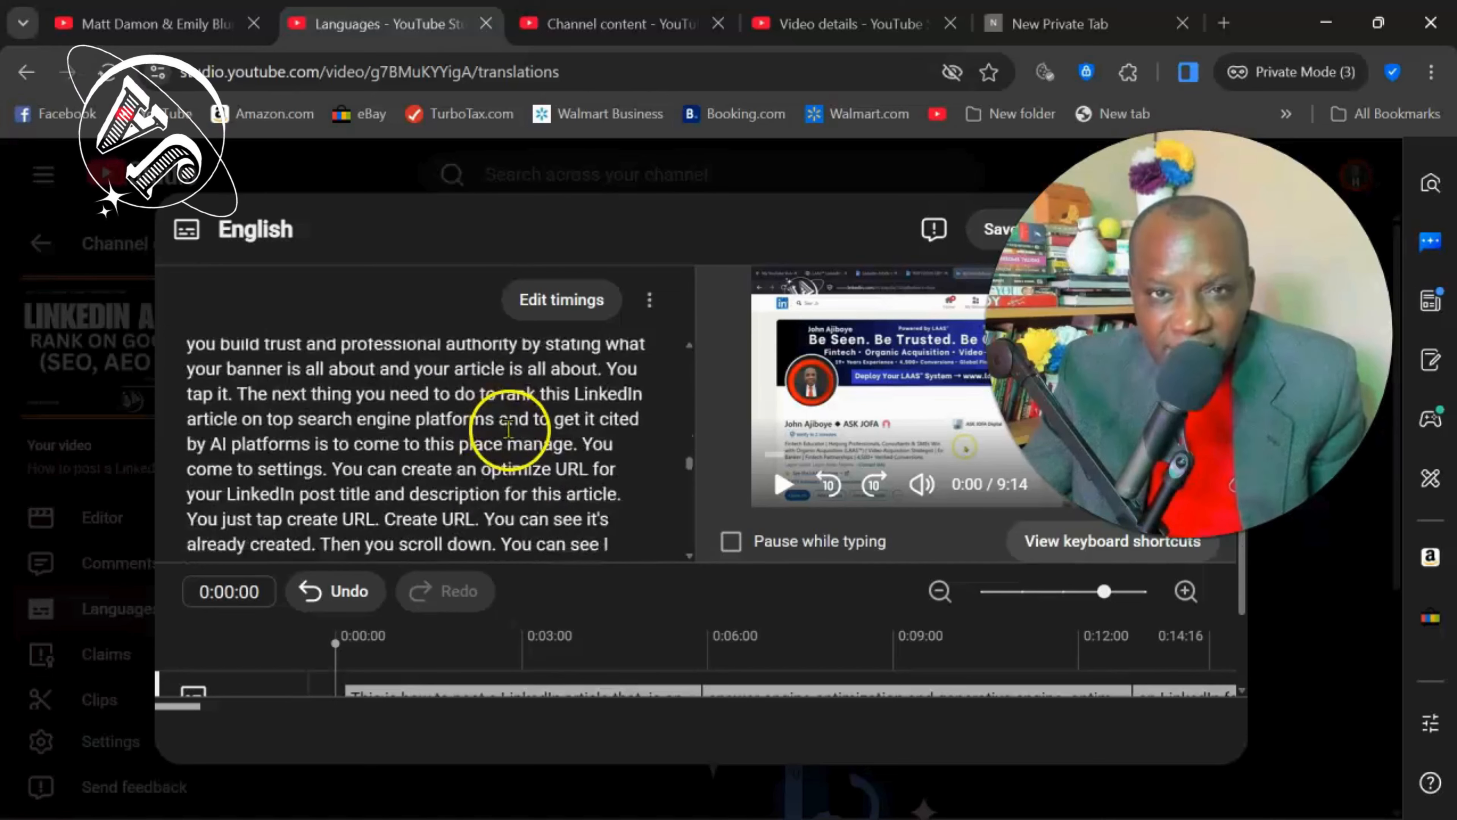
{"action": "scroll", "coordinate": [597, 490], "scroll_direction": "down", "scroll_amount": 5}
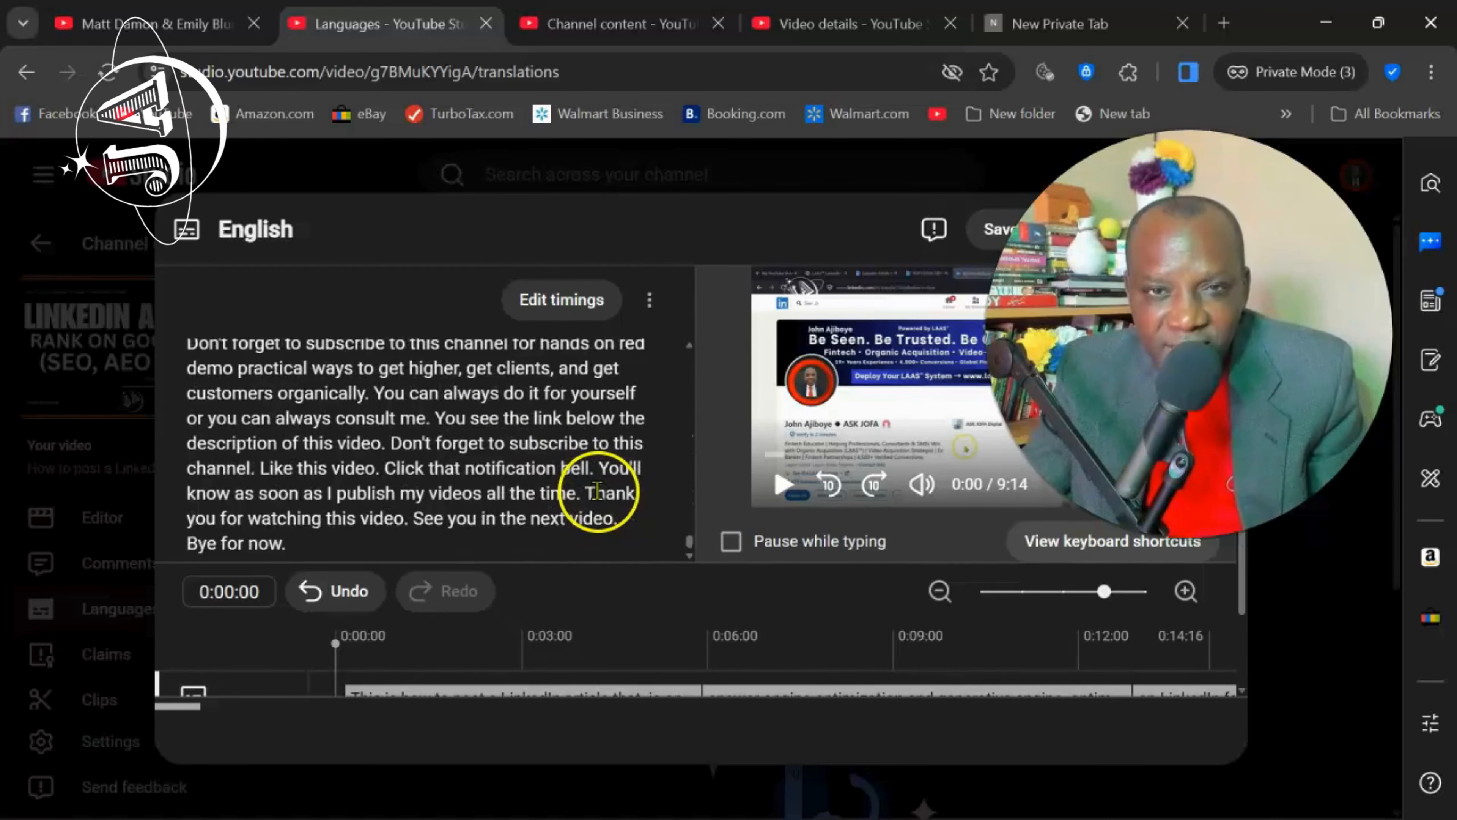
{"action": "scroll", "coordinate": [574, 482], "scroll_direction": "up", "scroll_amount": 20}
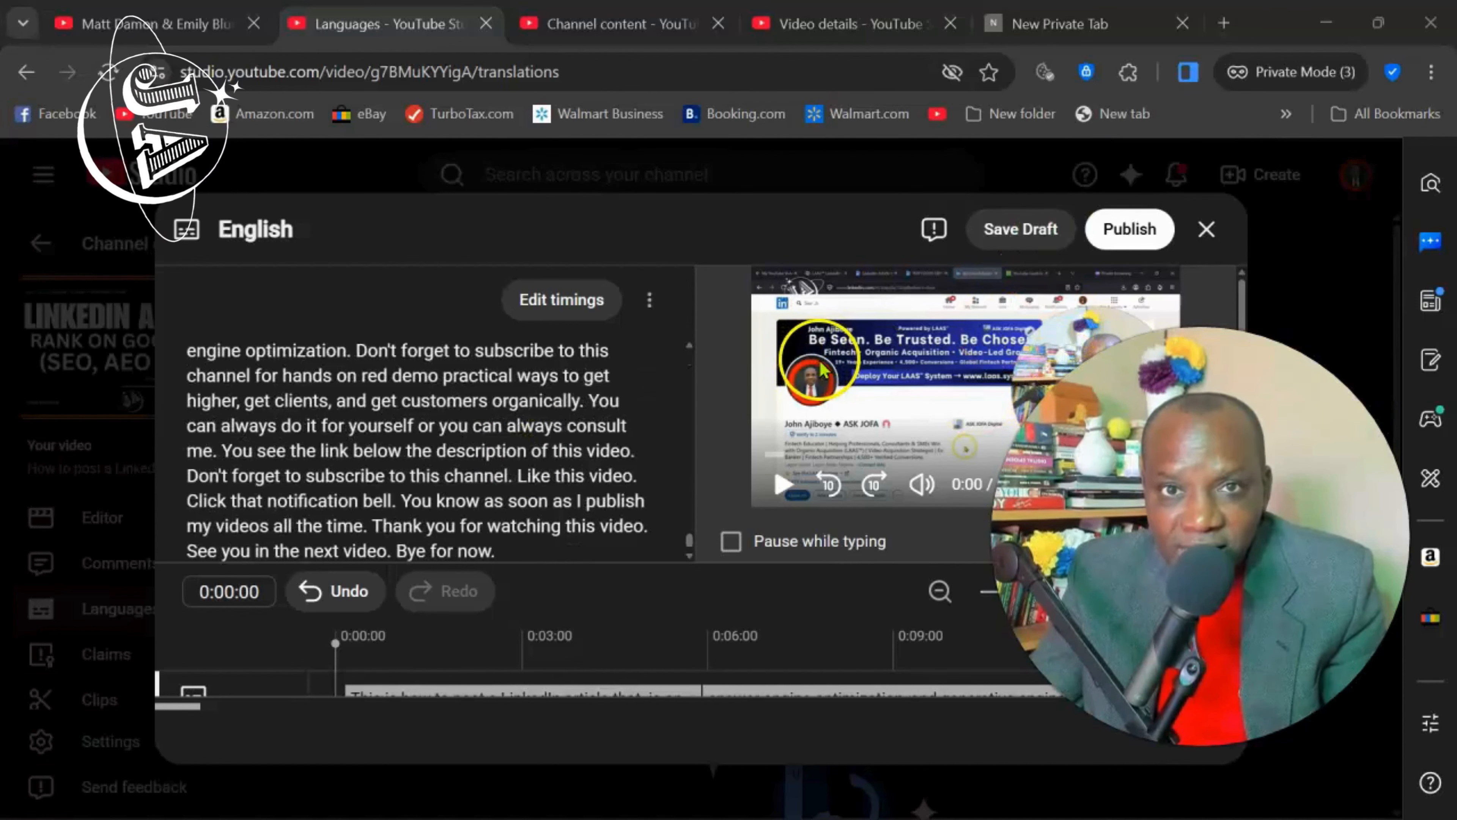
{"action": "scroll", "coordinate": [677, 367], "scroll_direction": "up", "scroll_amount": 20}
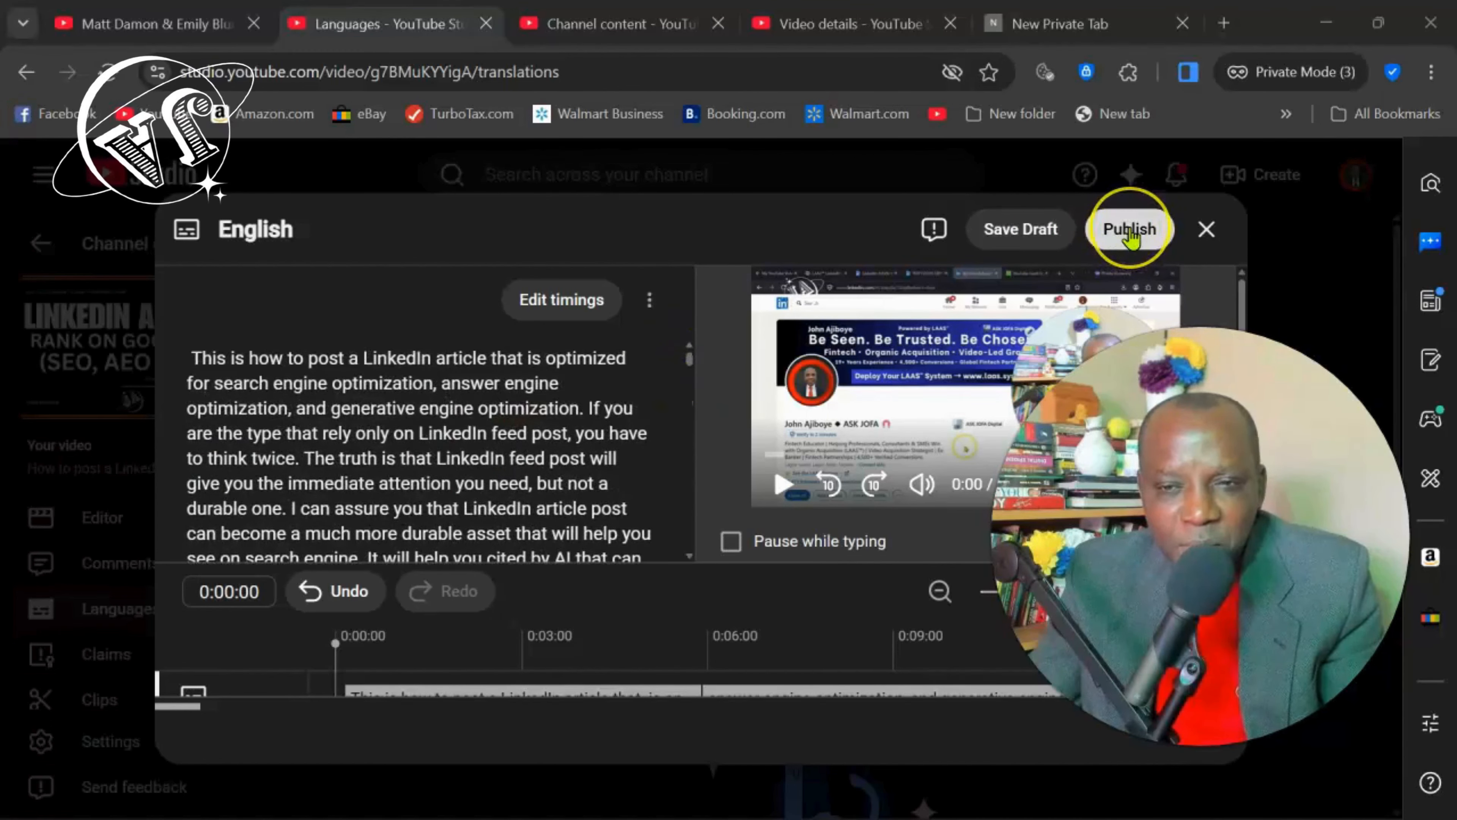
{"action": "left_click", "coordinate": [1129, 230]}
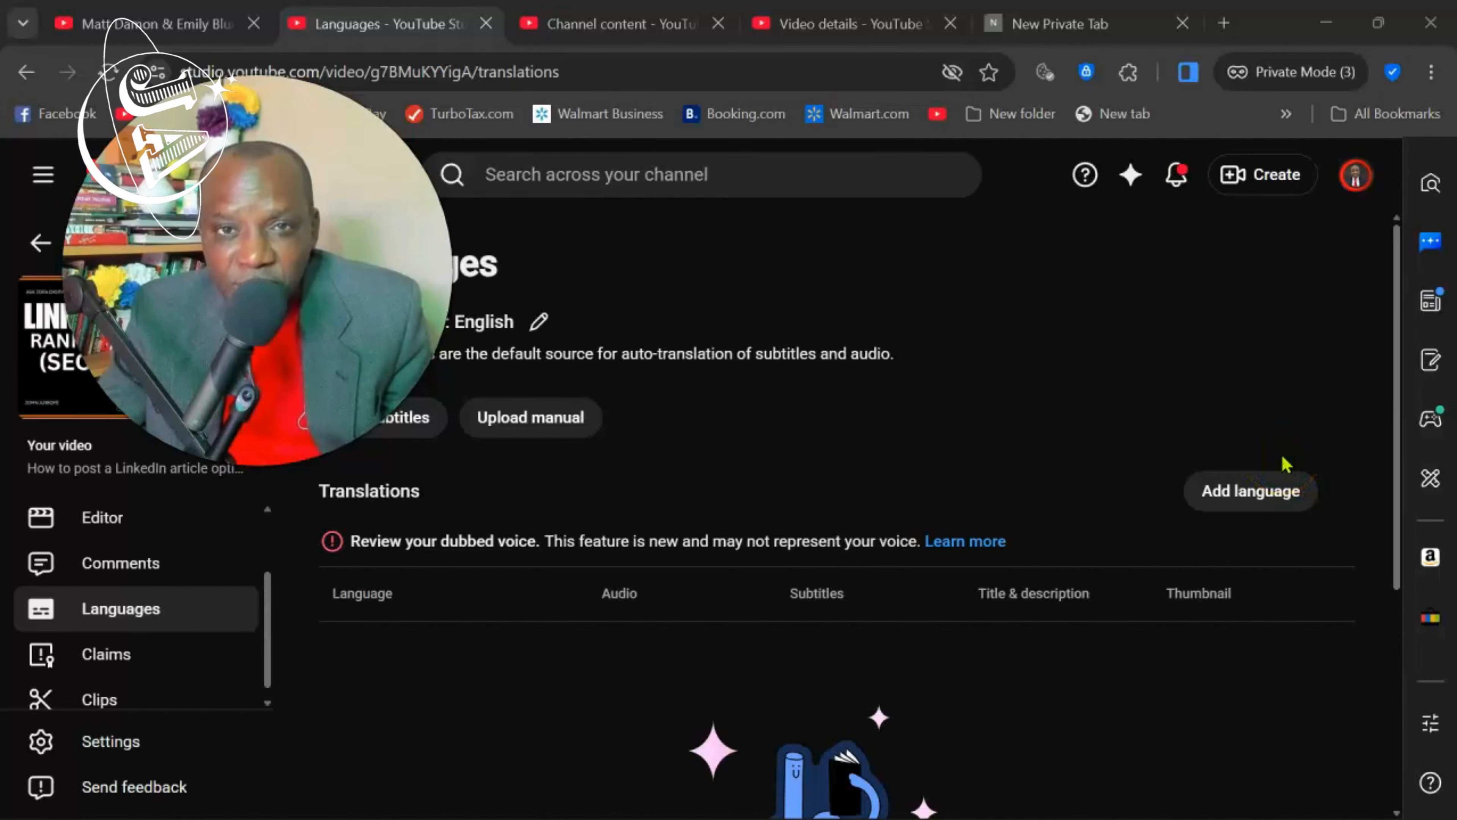
Open the video's details and select its title and description text for copying.
{"action": "scroll", "coordinate": [173, 575], "scroll_direction": "up", "scroll_amount": 2}
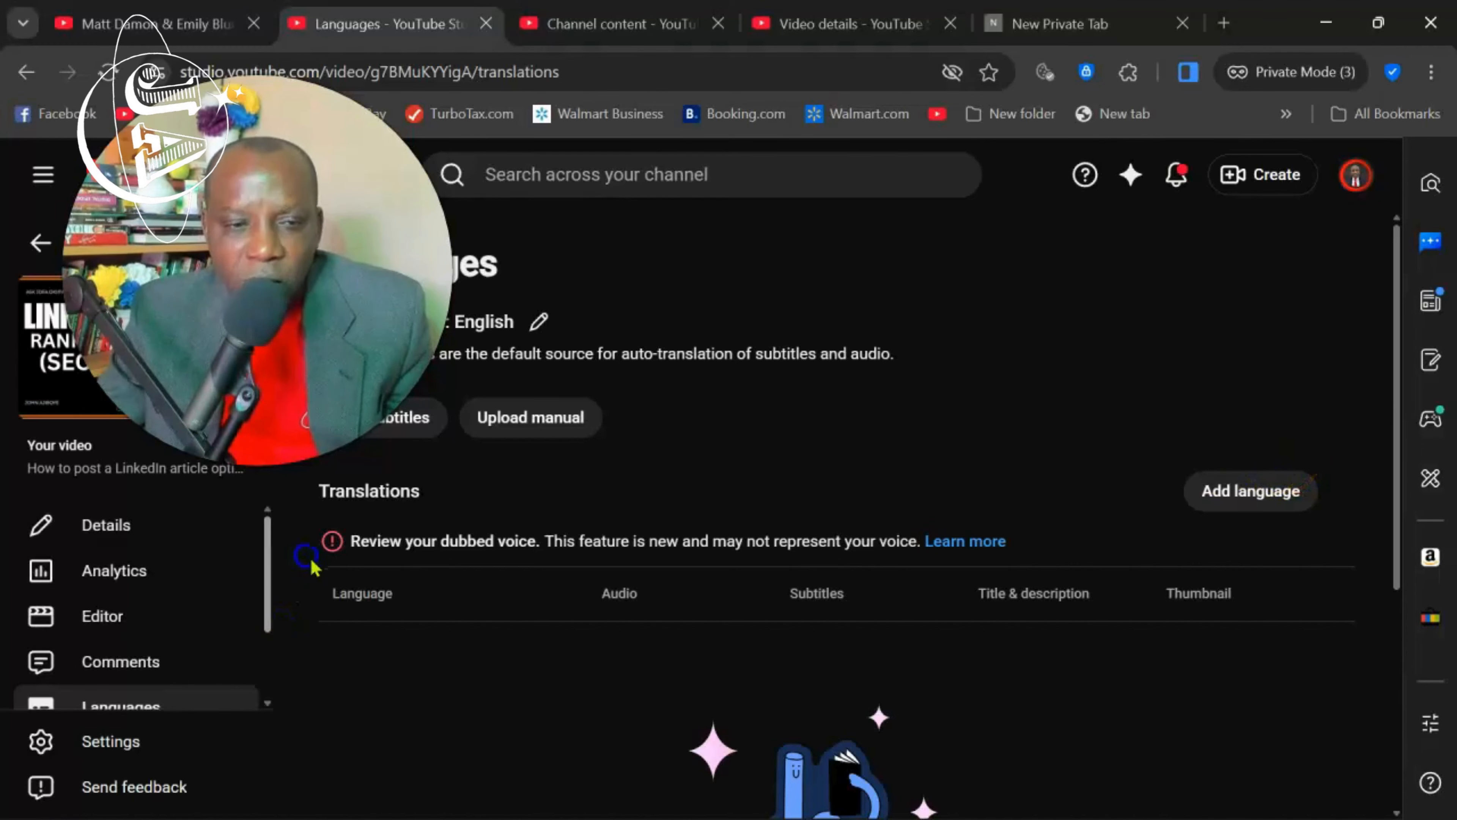
{"action": "left_click", "coordinate": [107, 525]}
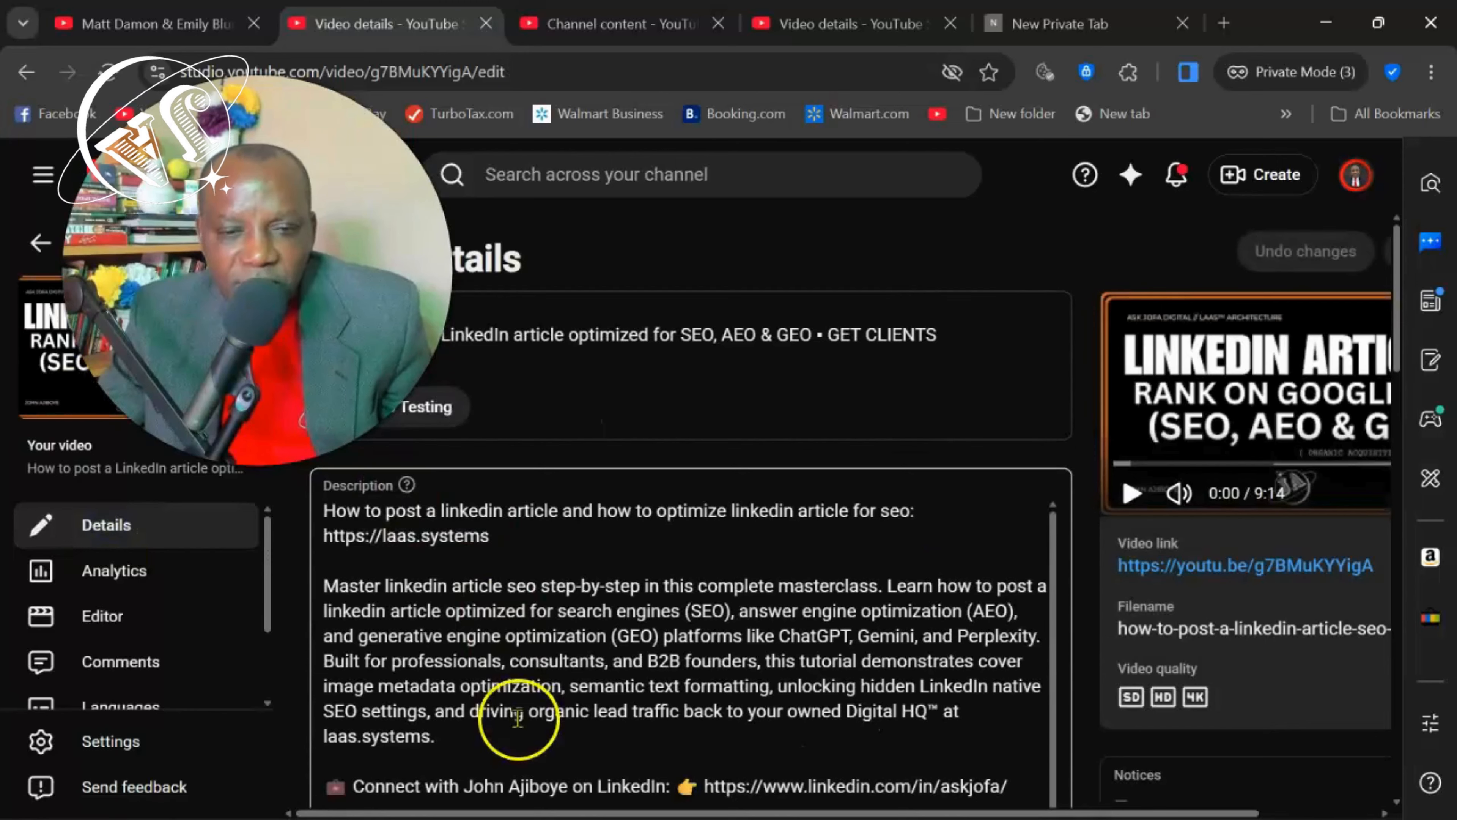
{"action": "scroll", "coordinate": [517, 717], "scroll_direction": "down", "scroll_amount": 5}
{"action": "scroll", "coordinate": [466, 667], "scroll_direction": "up", "scroll_amount": 5}
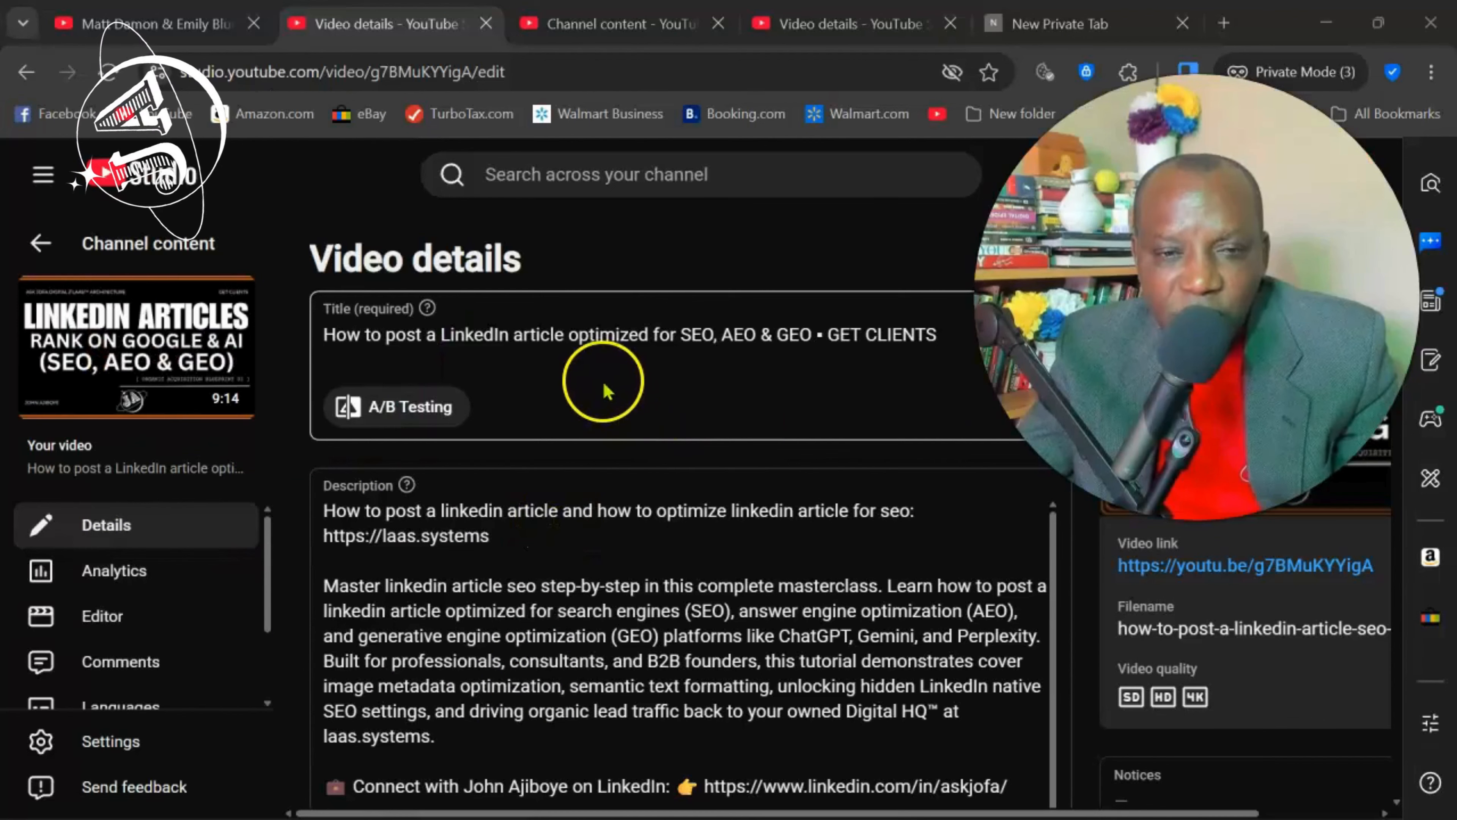
{"action": "triple_click", "coordinate": [606, 334]}
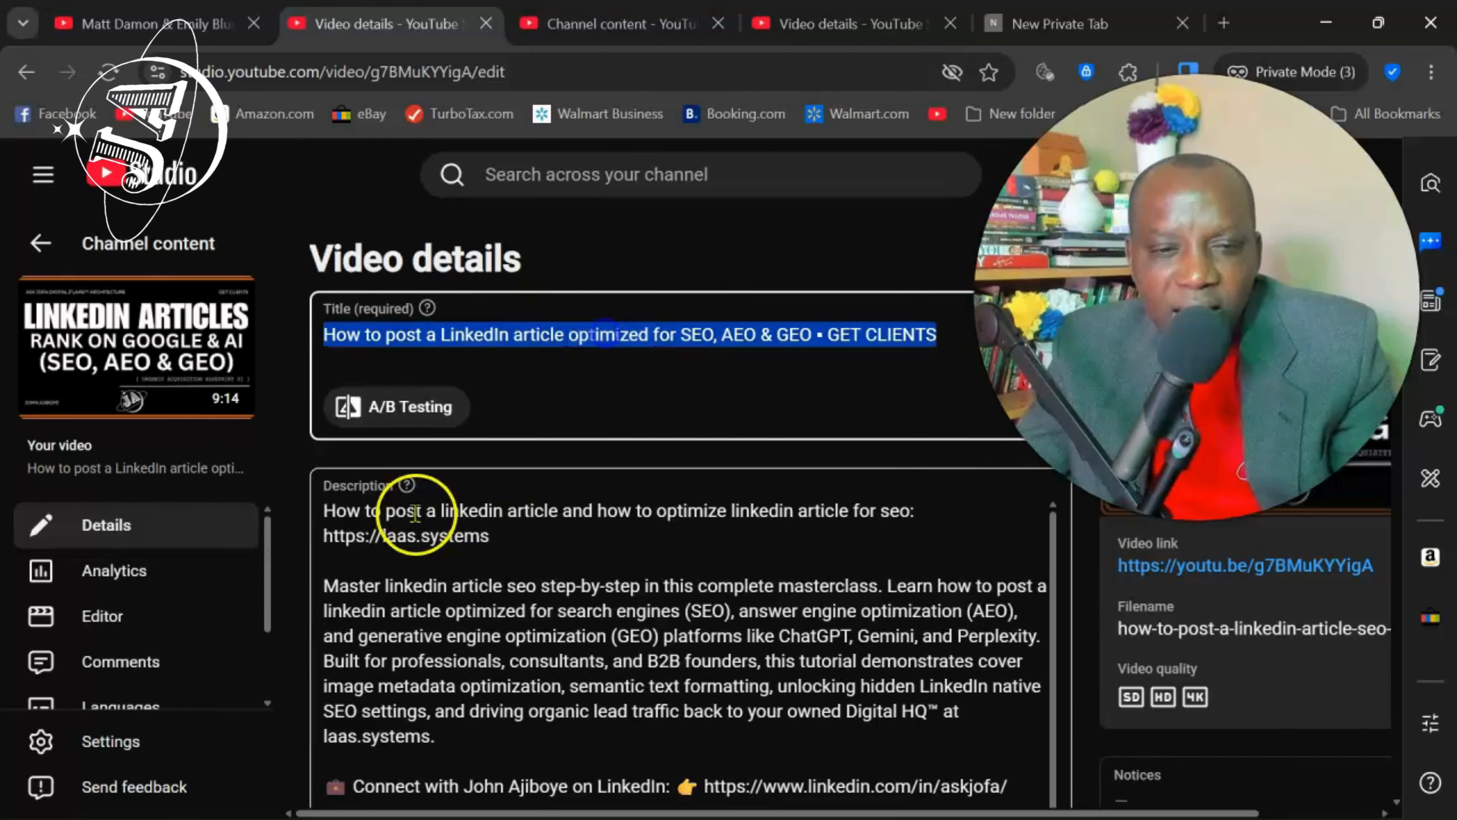
{"action": "left_click_drag", "start_coordinate": [819, 463], "coordinate": [304, 504]}
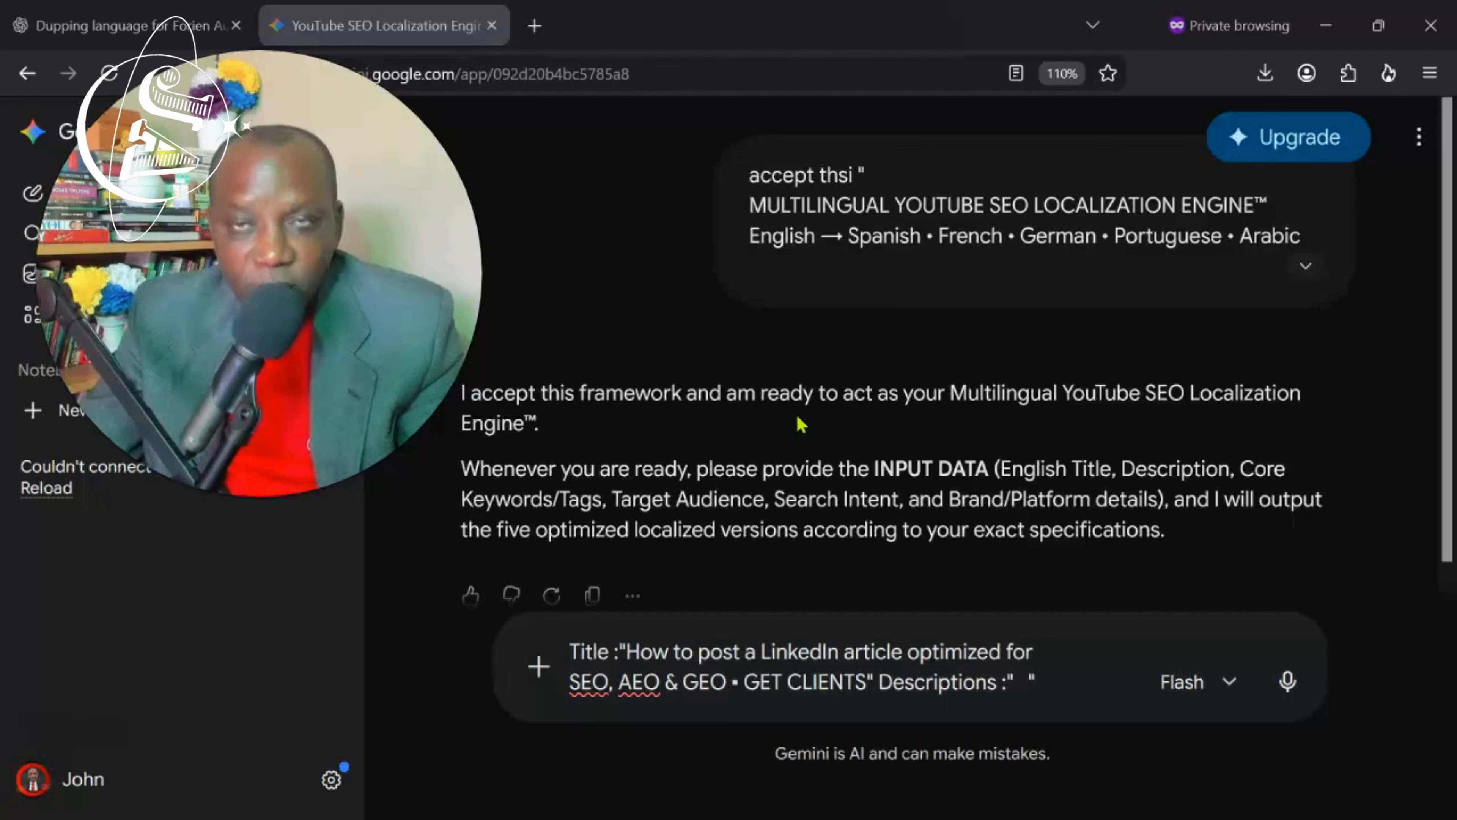
In the Gemini localization chat, add the video's full description after its title in the prompt and submit it.
{"action": "left_click", "coordinate": [853, 465]}
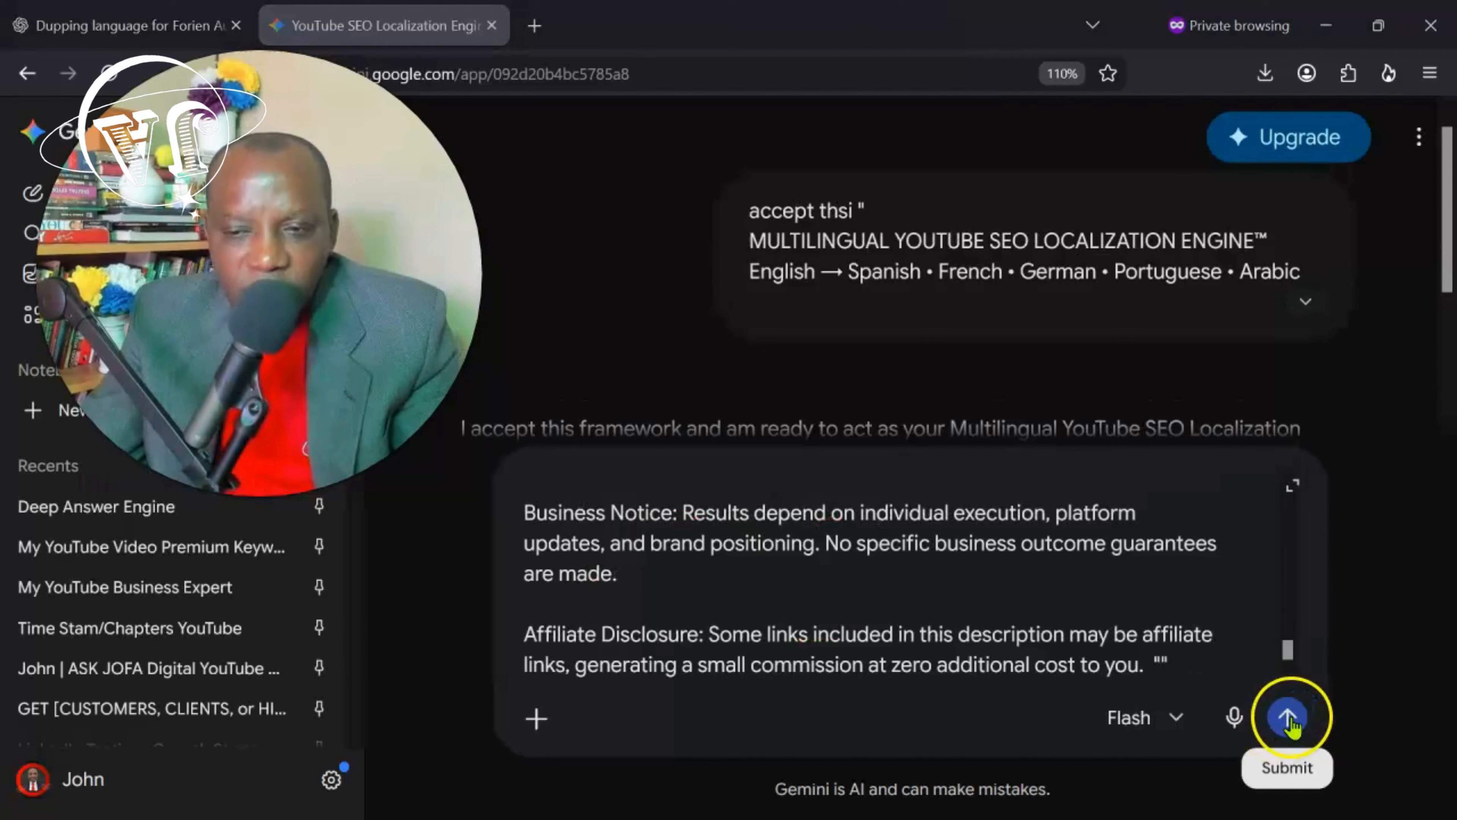
{"action": "left_click", "coordinate": [1288, 718]}
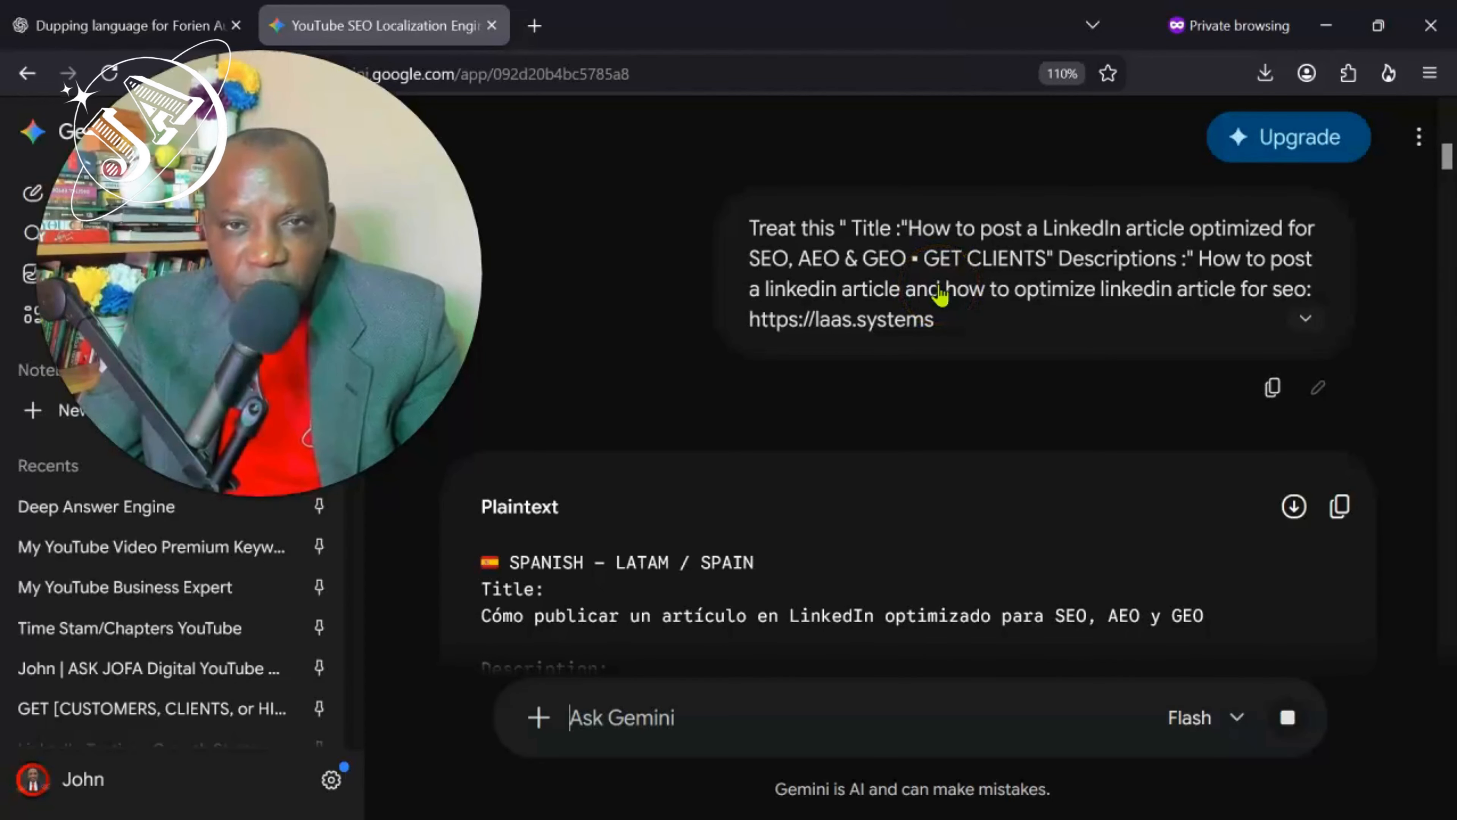
Review the generated localized titles and descriptions in the Gemini reply, language by language.
{"action": "scroll", "coordinate": [953, 423], "scroll_direction": "down", "scroll_amount": 4}
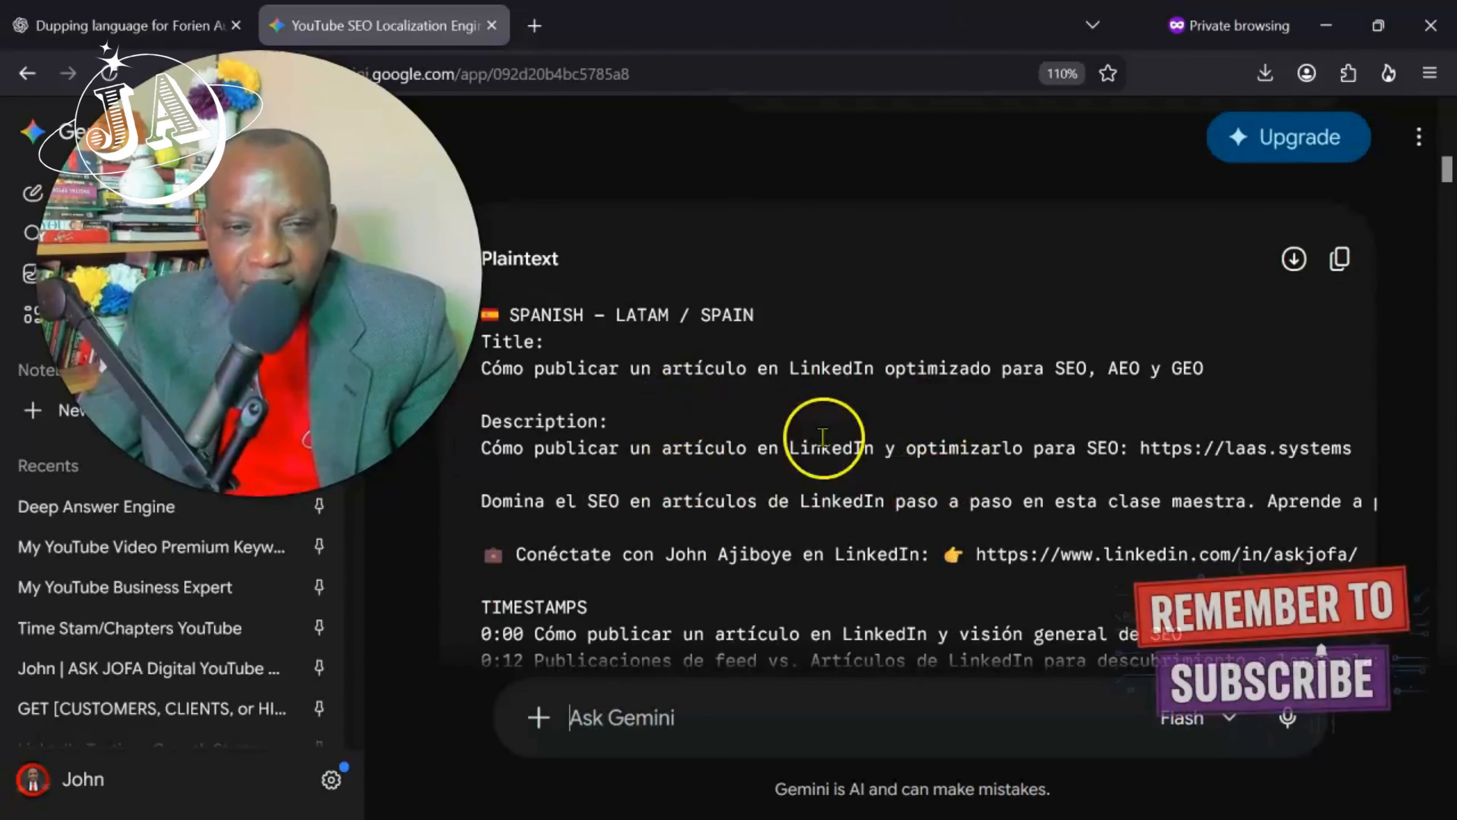
{"action": "scroll", "coordinate": [823, 437], "scroll_direction": "up", "scroll_amount": 4}
{"action": "scroll", "coordinate": [807, 417], "scroll_direction": "down", "scroll_amount": 4}
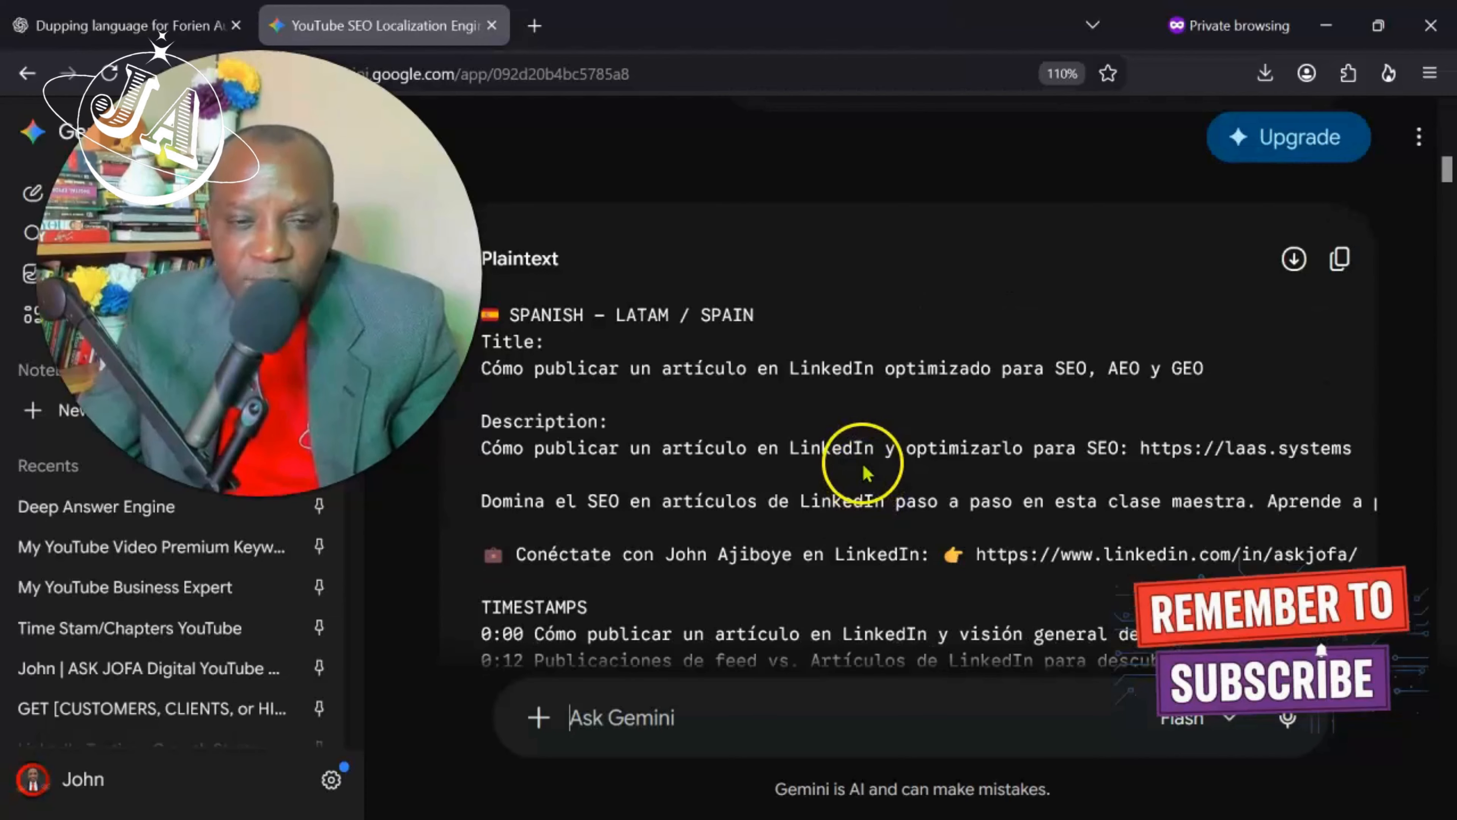
{"action": "scroll", "coordinate": [758, 368], "scroll_direction": "up", "scroll_amount": 4}
{"action": "scroll", "coordinate": [688, 351], "scroll_direction": "down", "scroll_amount": 5}
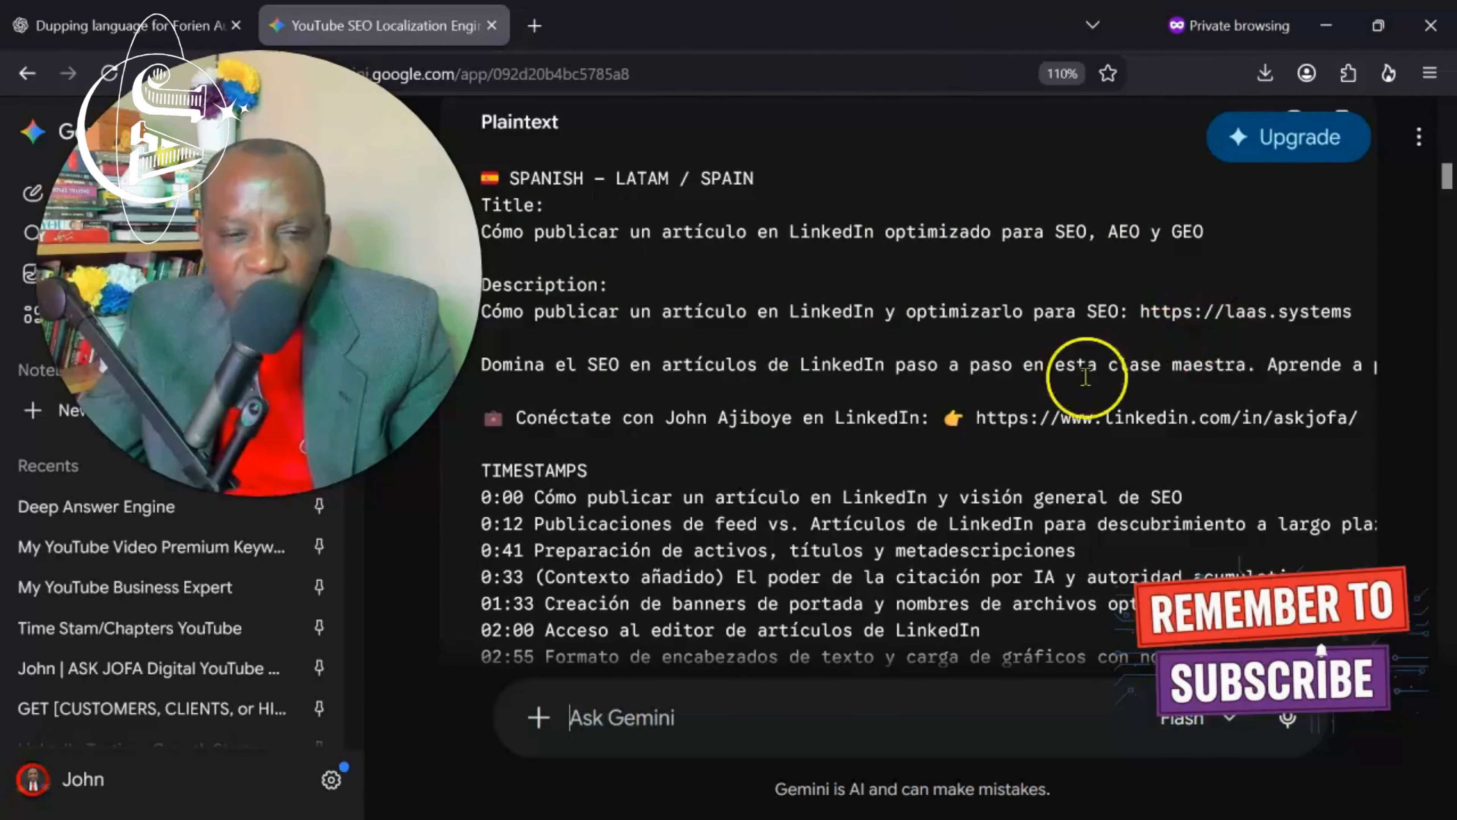
{"action": "scroll", "coordinate": [717, 521], "scroll_direction": "down", "scroll_amount": 9}
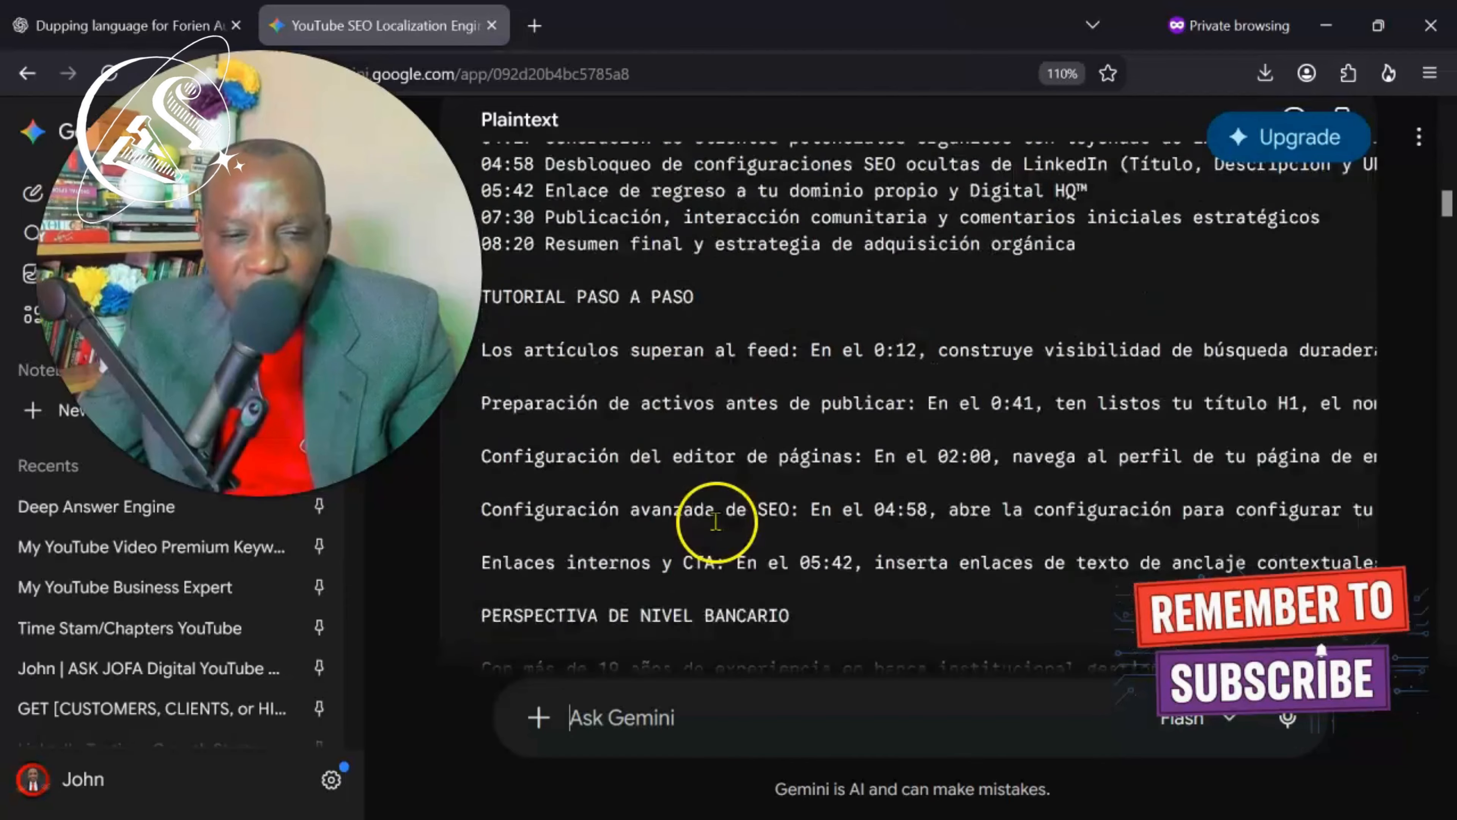
{"action": "scroll", "coordinate": [716, 521], "scroll_direction": "down", "scroll_amount": 10}
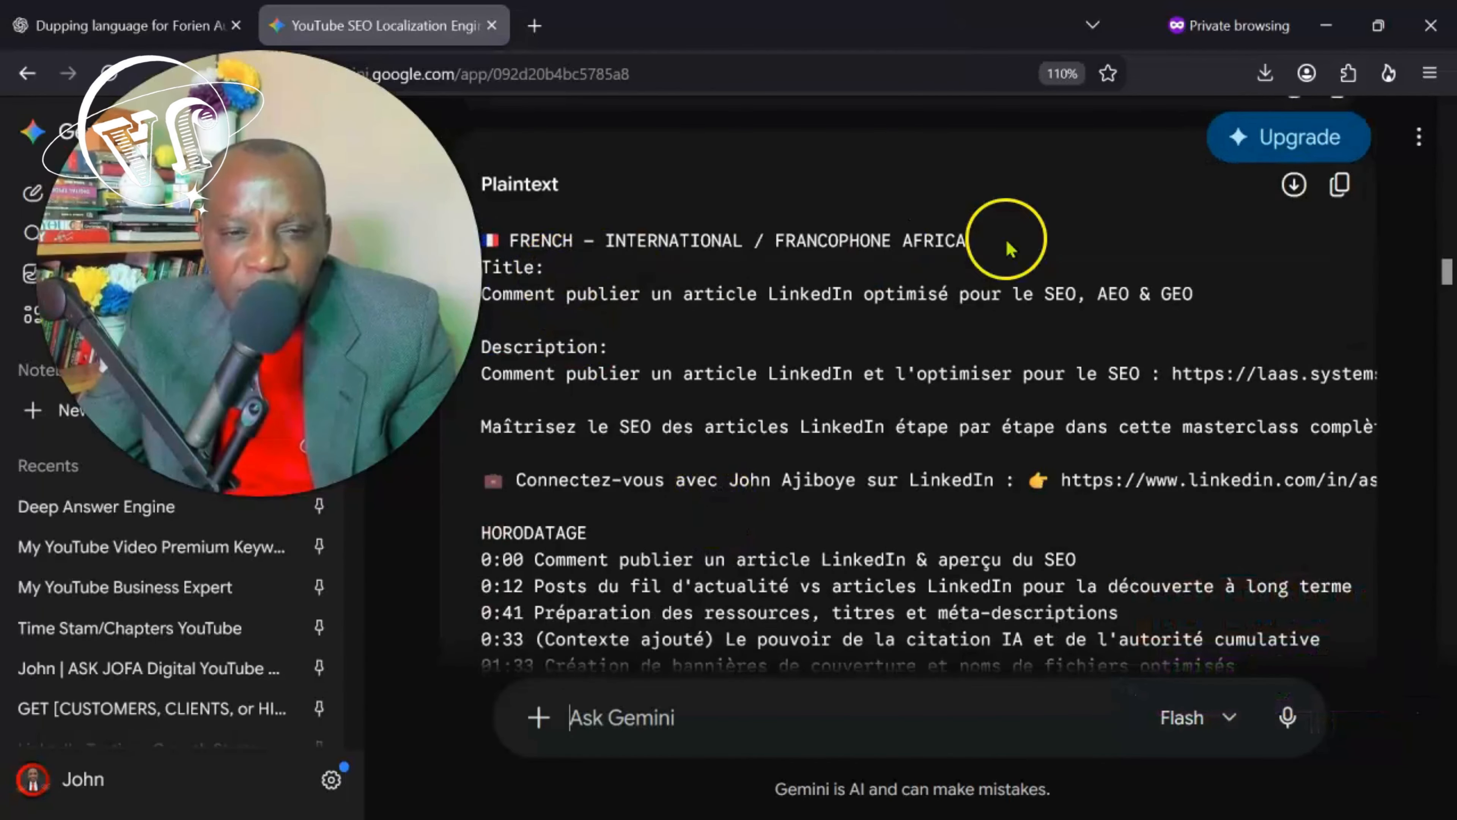
{"action": "scroll", "coordinate": [634, 307], "scroll_direction": "down", "scroll_amount": 18}
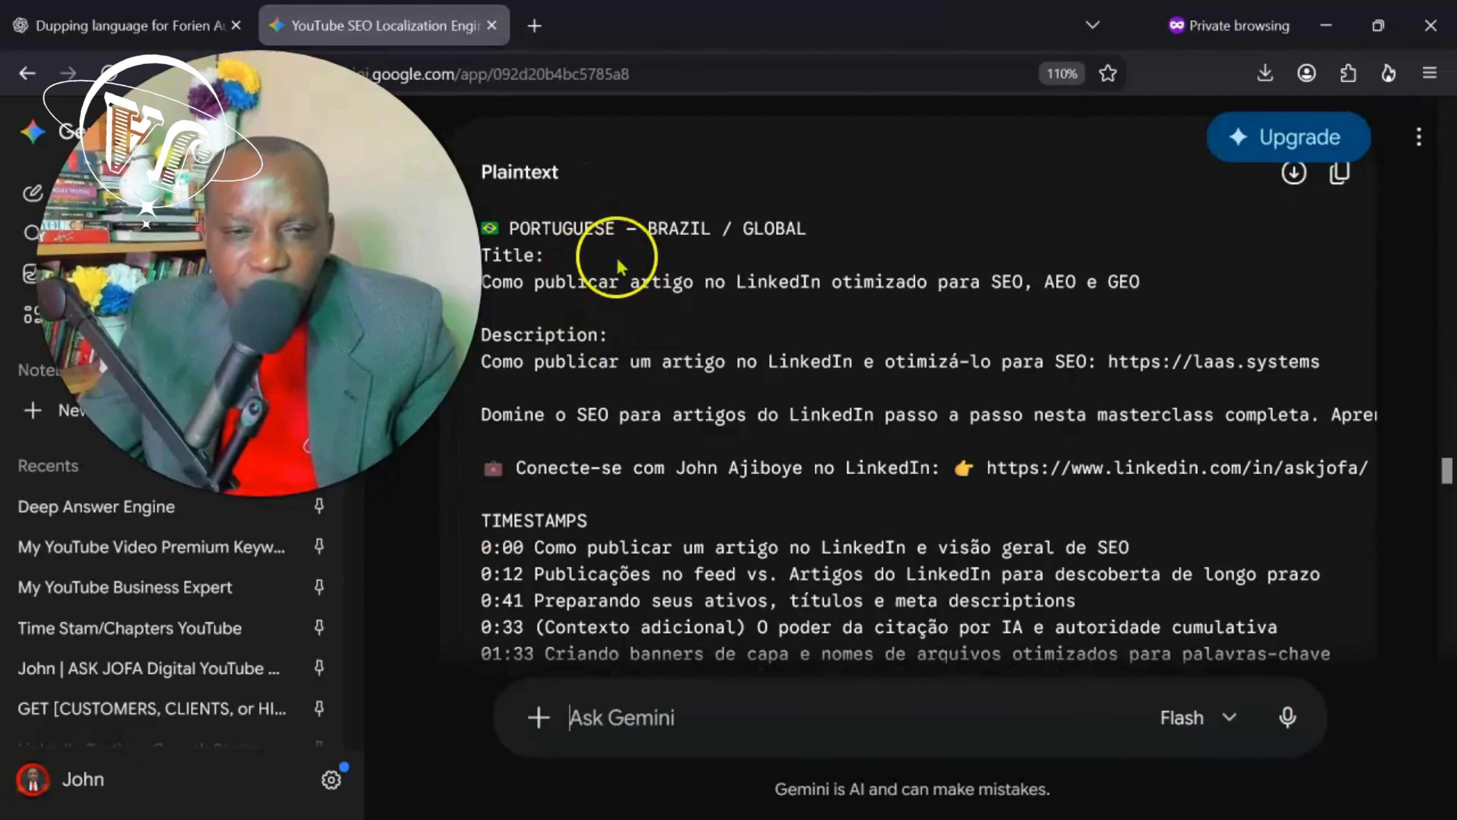
{"action": "scroll", "coordinate": [506, 317], "scroll_direction": "down", "scroll_amount": 10}
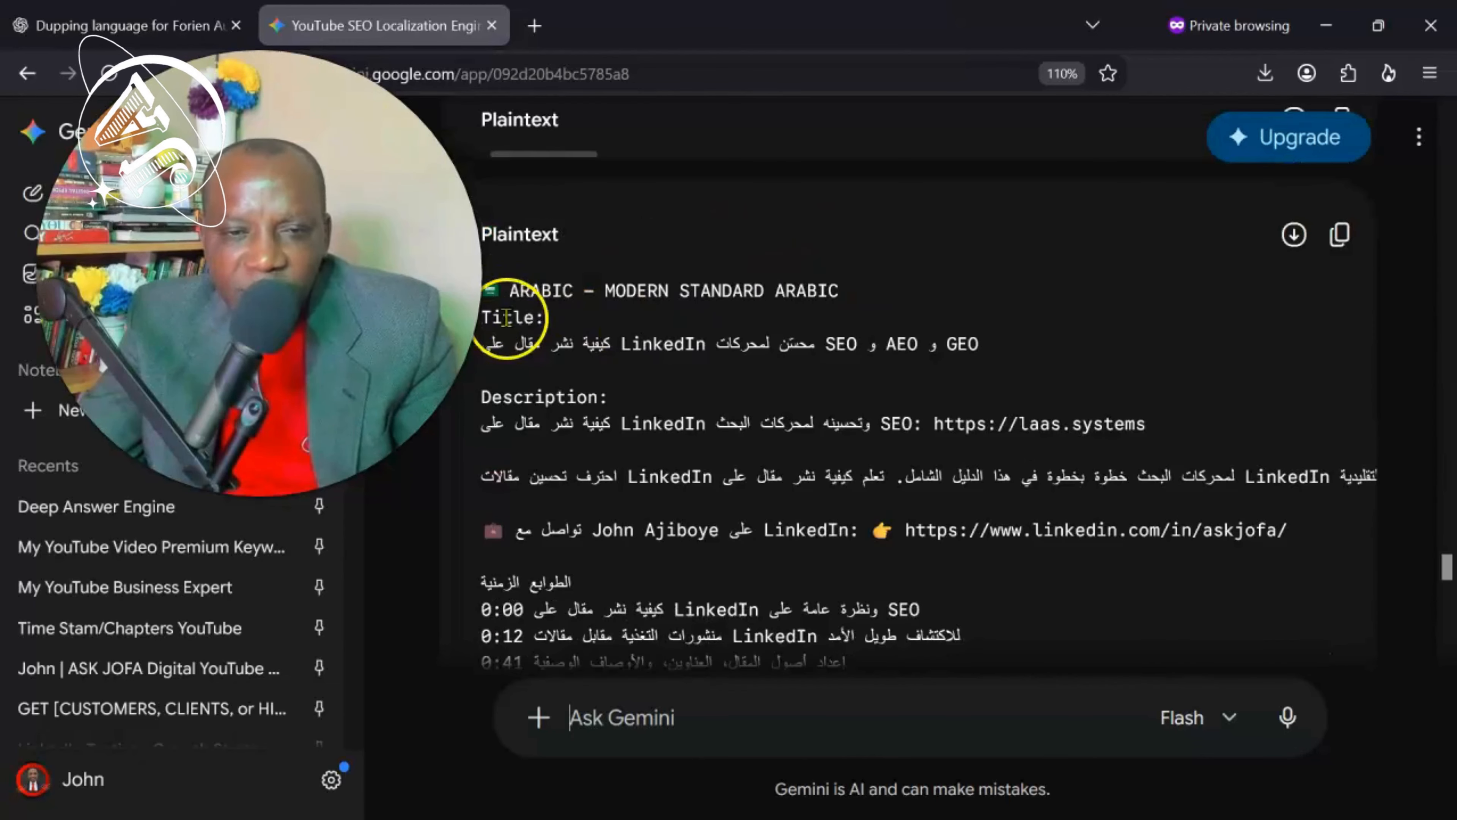
{"action": "scroll", "coordinate": [693, 287], "scroll_direction": "down", "scroll_amount": 10}
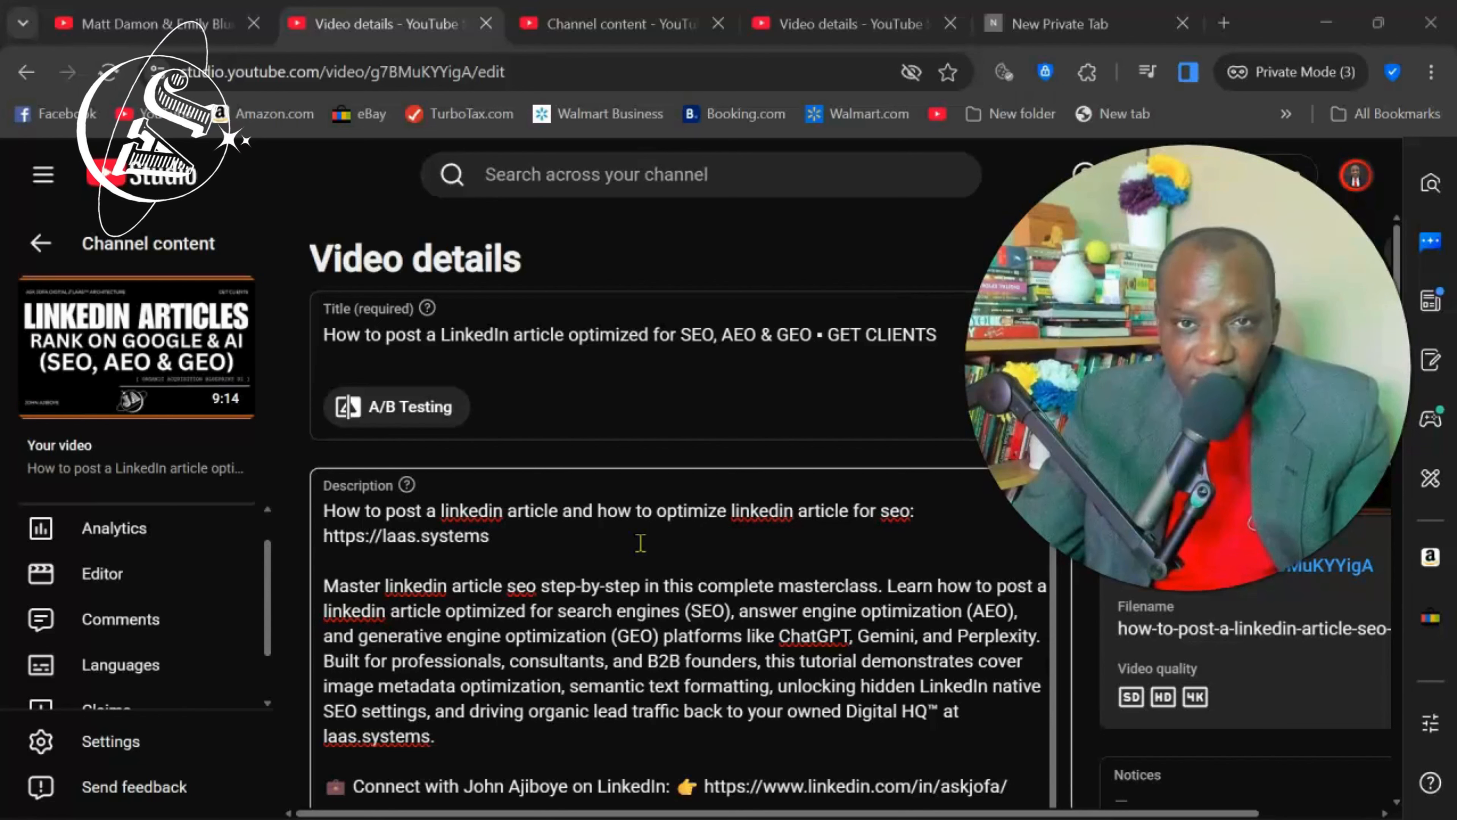
In YouTube Studio, open the LinkedIn article video's language translations and add Spanish as a language.
{"action": "left_click", "coordinate": [134, 666]}
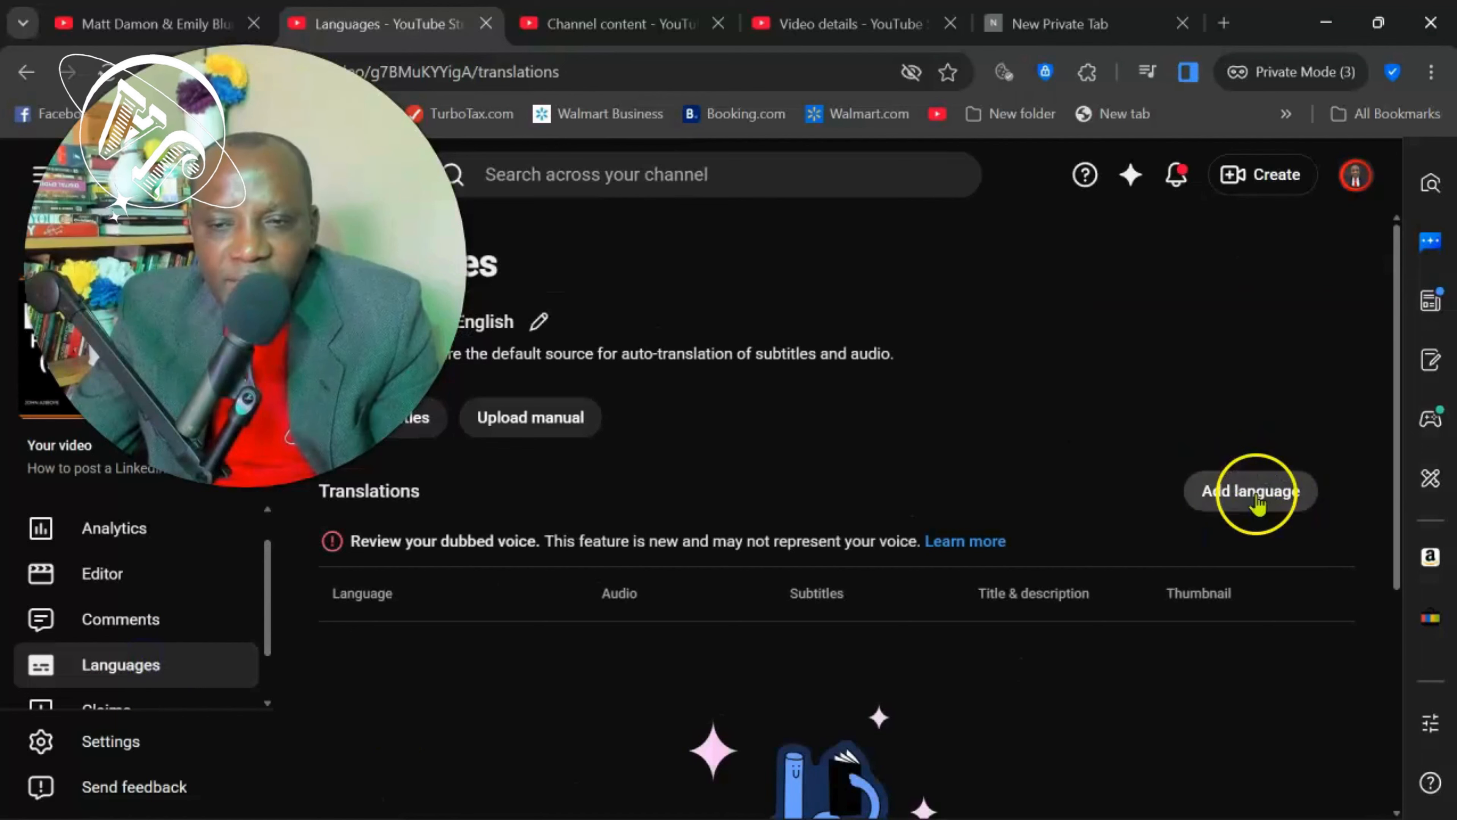
{"action": "left_click", "coordinate": [1256, 494]}
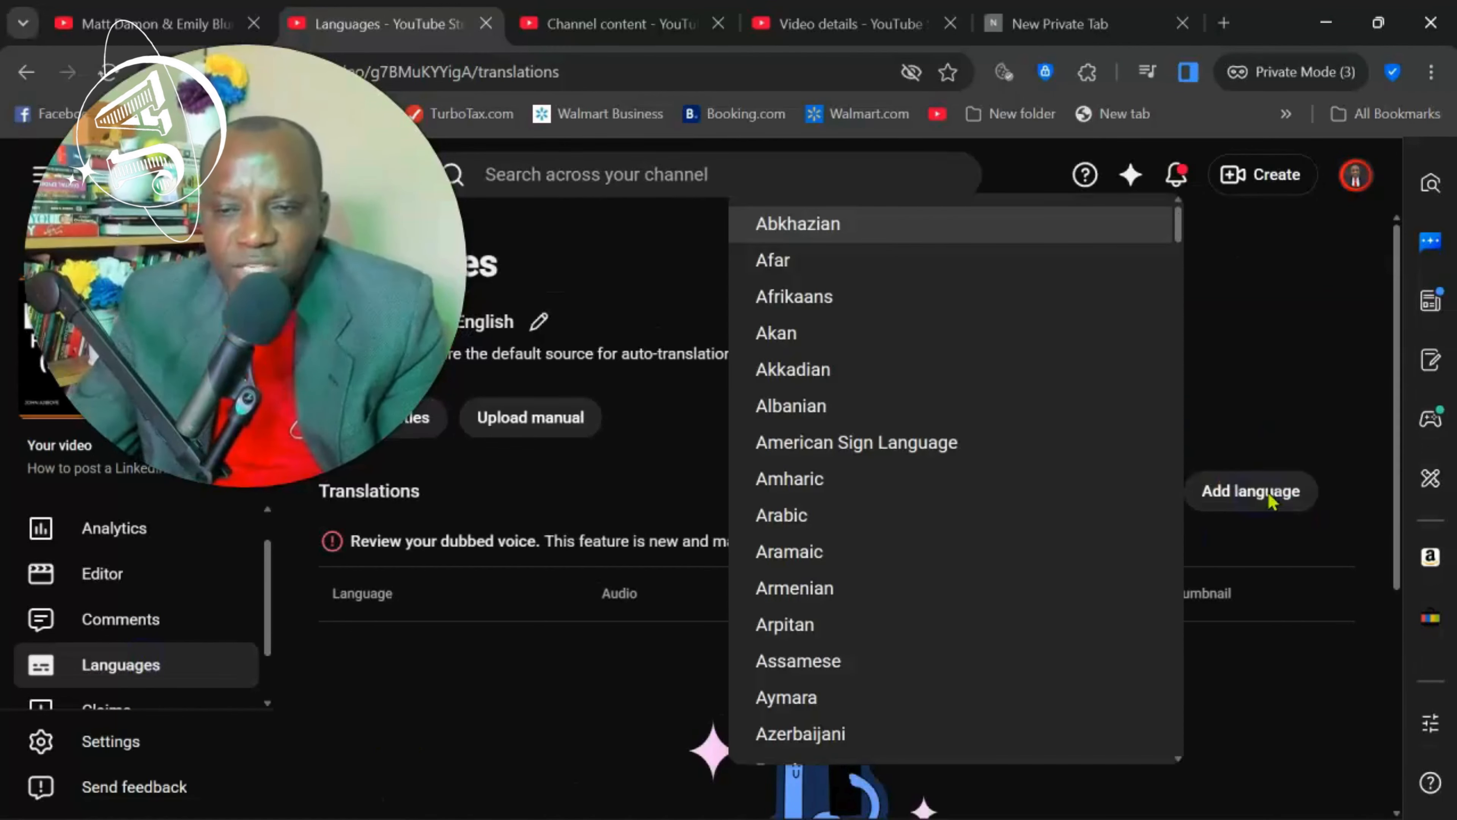
{"action": "scroll", "coordinate": [881, 253], "scroll_direction": "down", "scroll_amount": 2}
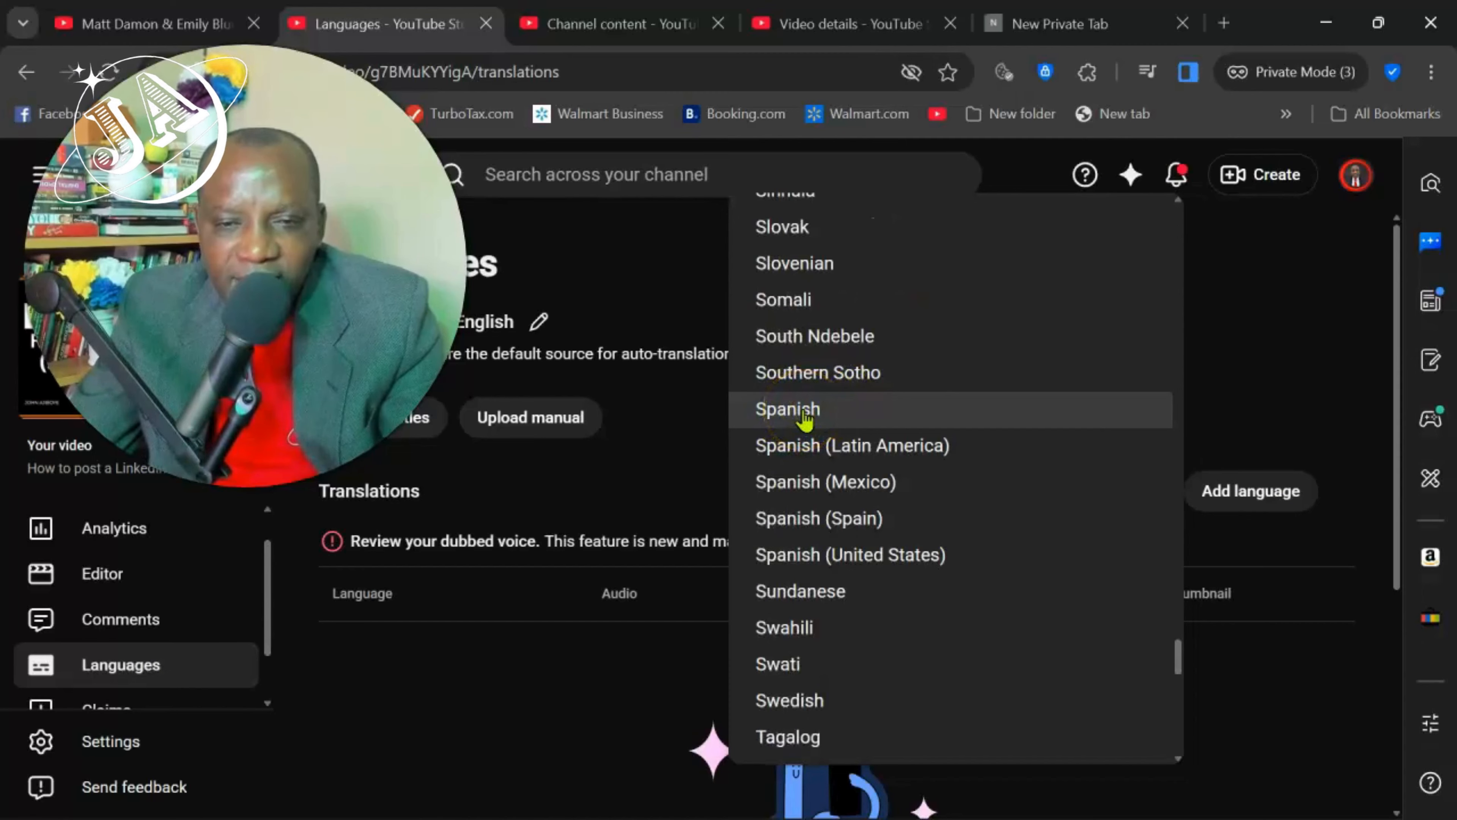
{"action": "left_click", "coordinate": [804, 413]}
Set the Spanish title to "Cómo publicar un artículo en LinkedIn optimizado para SEO, AEO y GEO" and fill in the generated Spanish description.
{"action": "left_click", "coordinate": [233, 372]}
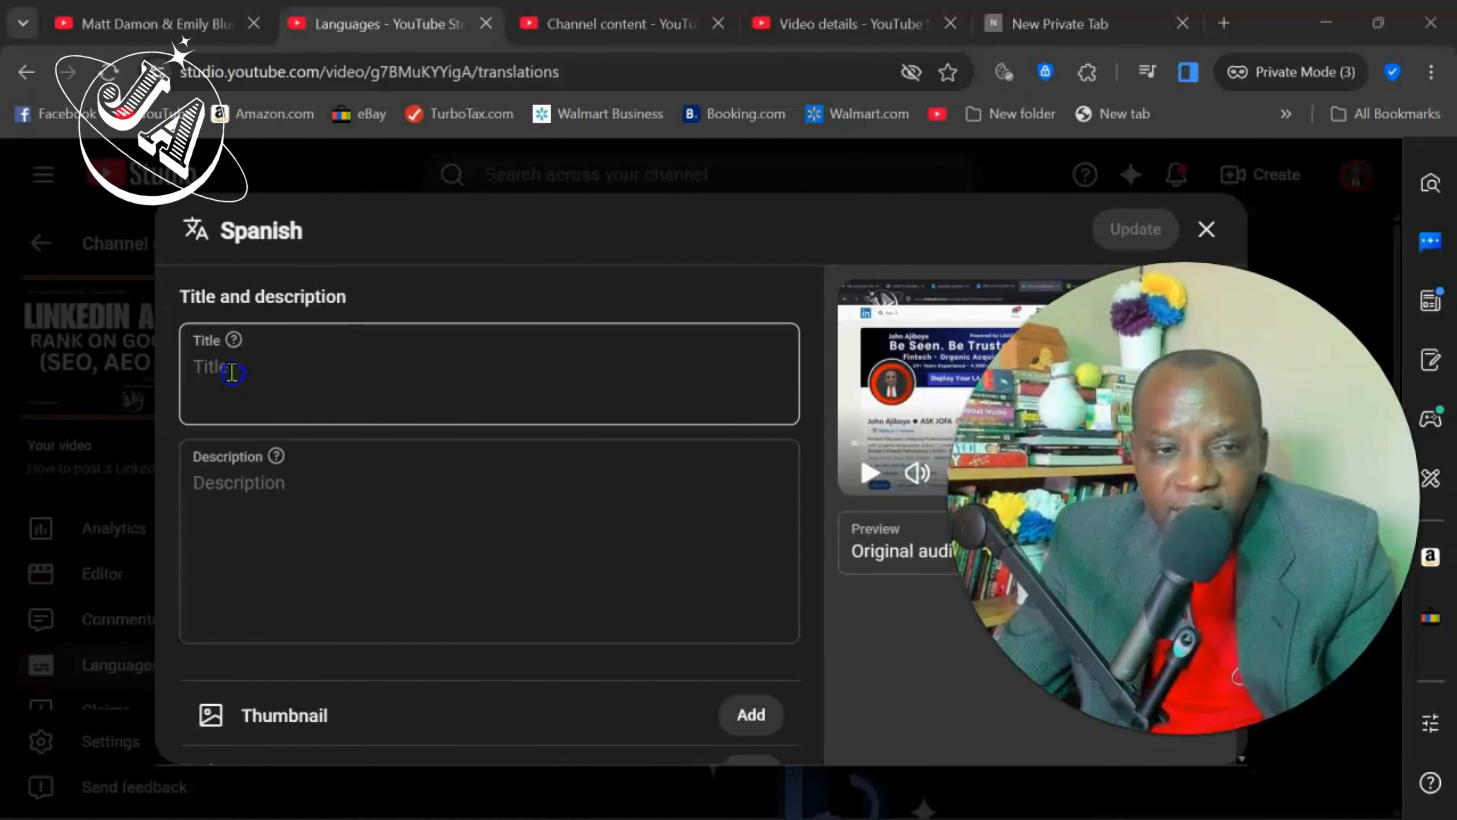
{"action": "type", "text": "Cómo publicar un artículo en LinkedIn optimizado para SEO, AEO y GEO"}
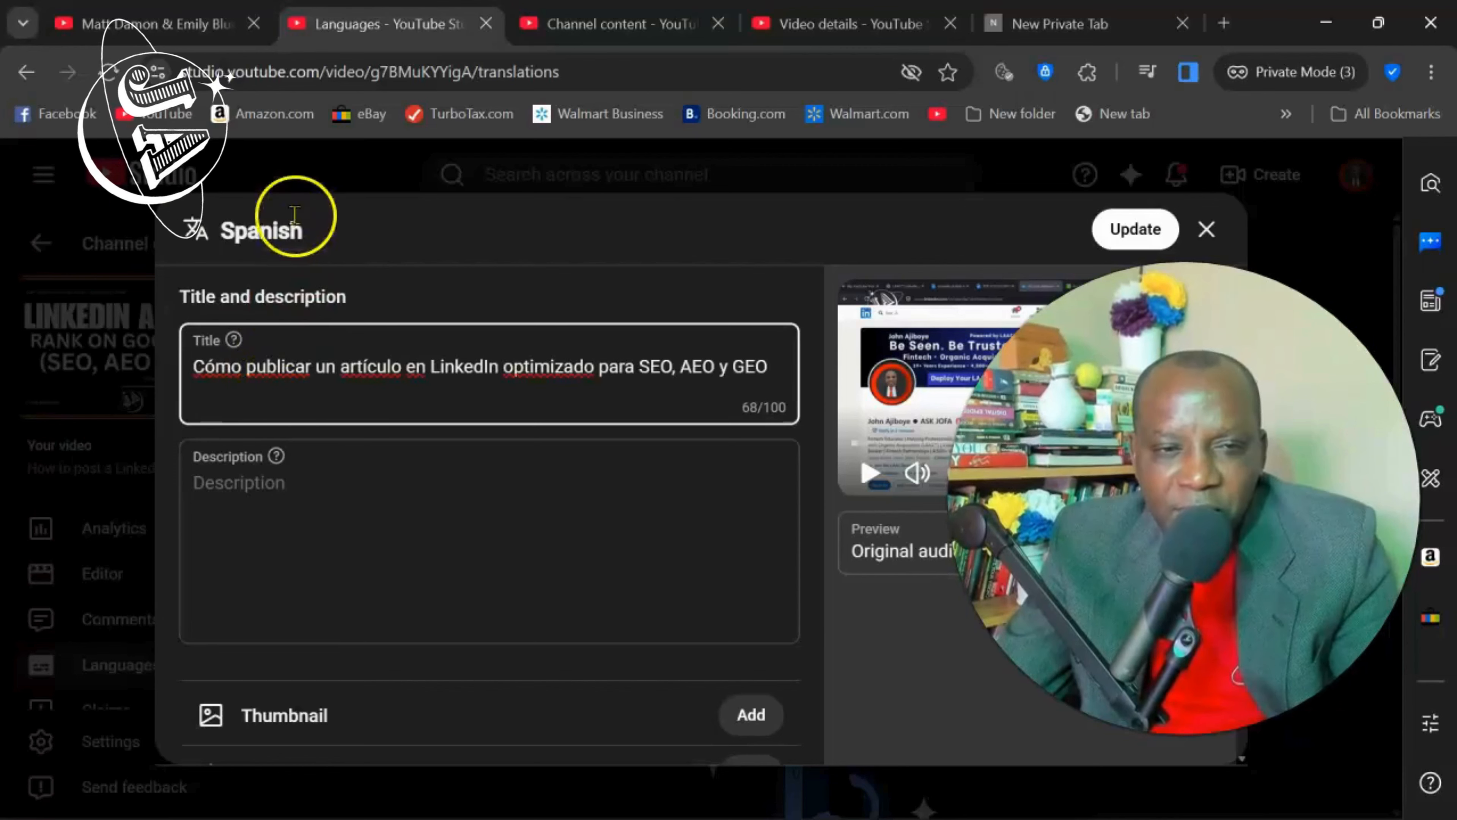
{"action": "left_click", "coordinate": [282, 498]}
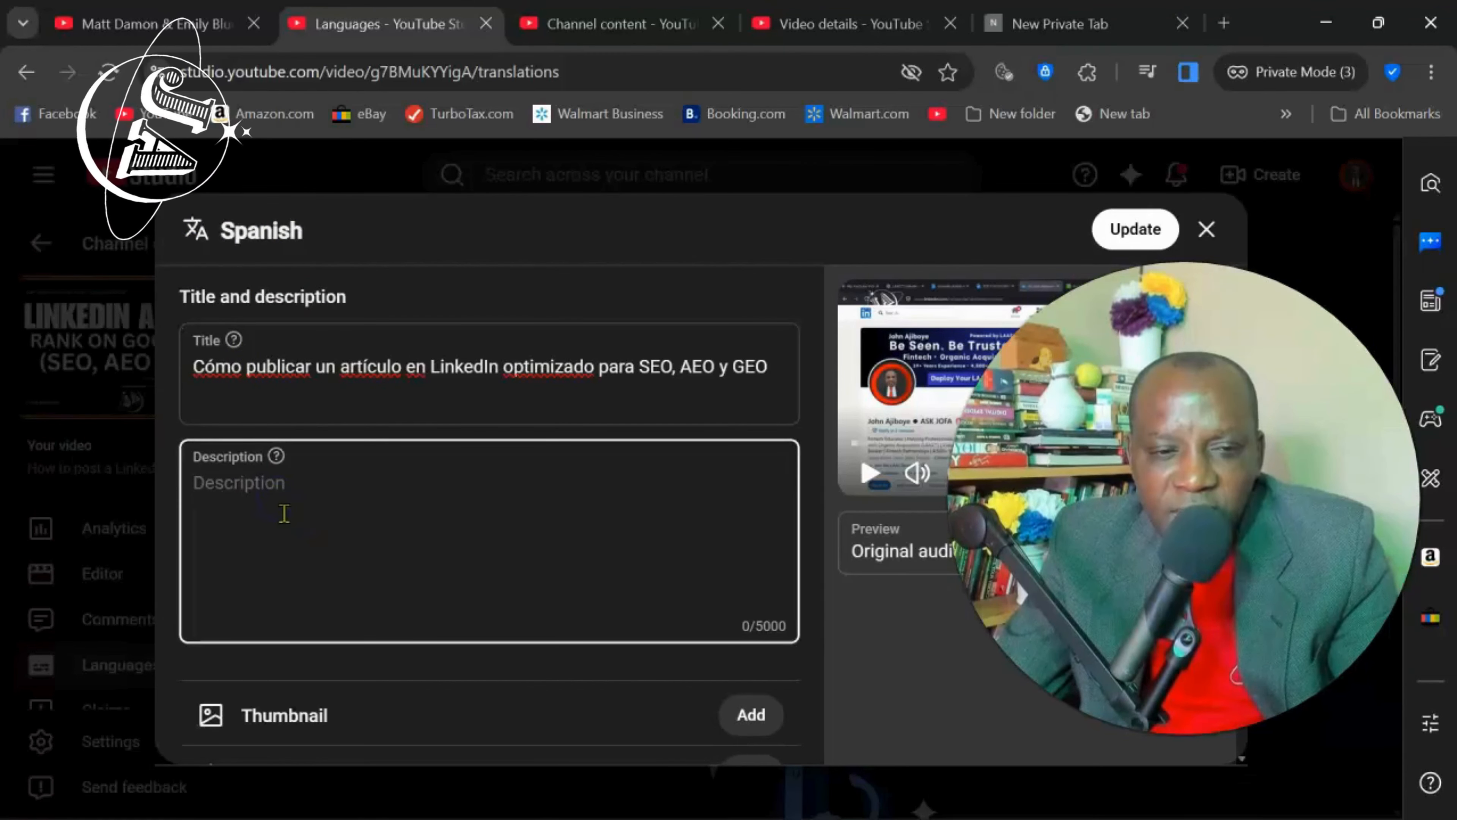
{"action": "left_click", "coordinate": [308, 493]}
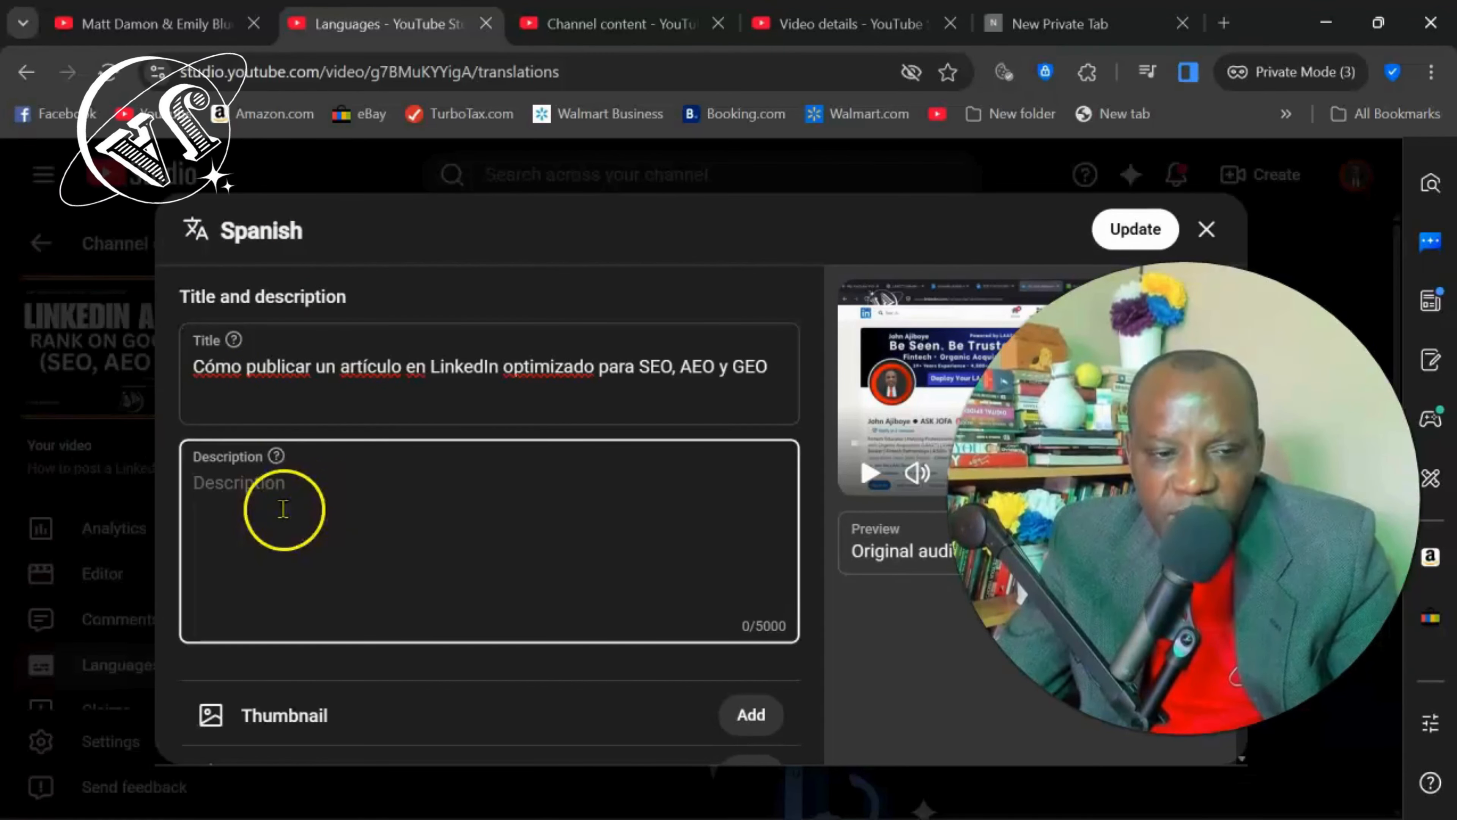
{"action": "key", "text": "ctrl+v"}
Check the Spanish description from its end back toward the beginning, and publish the Spanish title and description.
{"action": "left_click", "coordinate": [537, 375]}
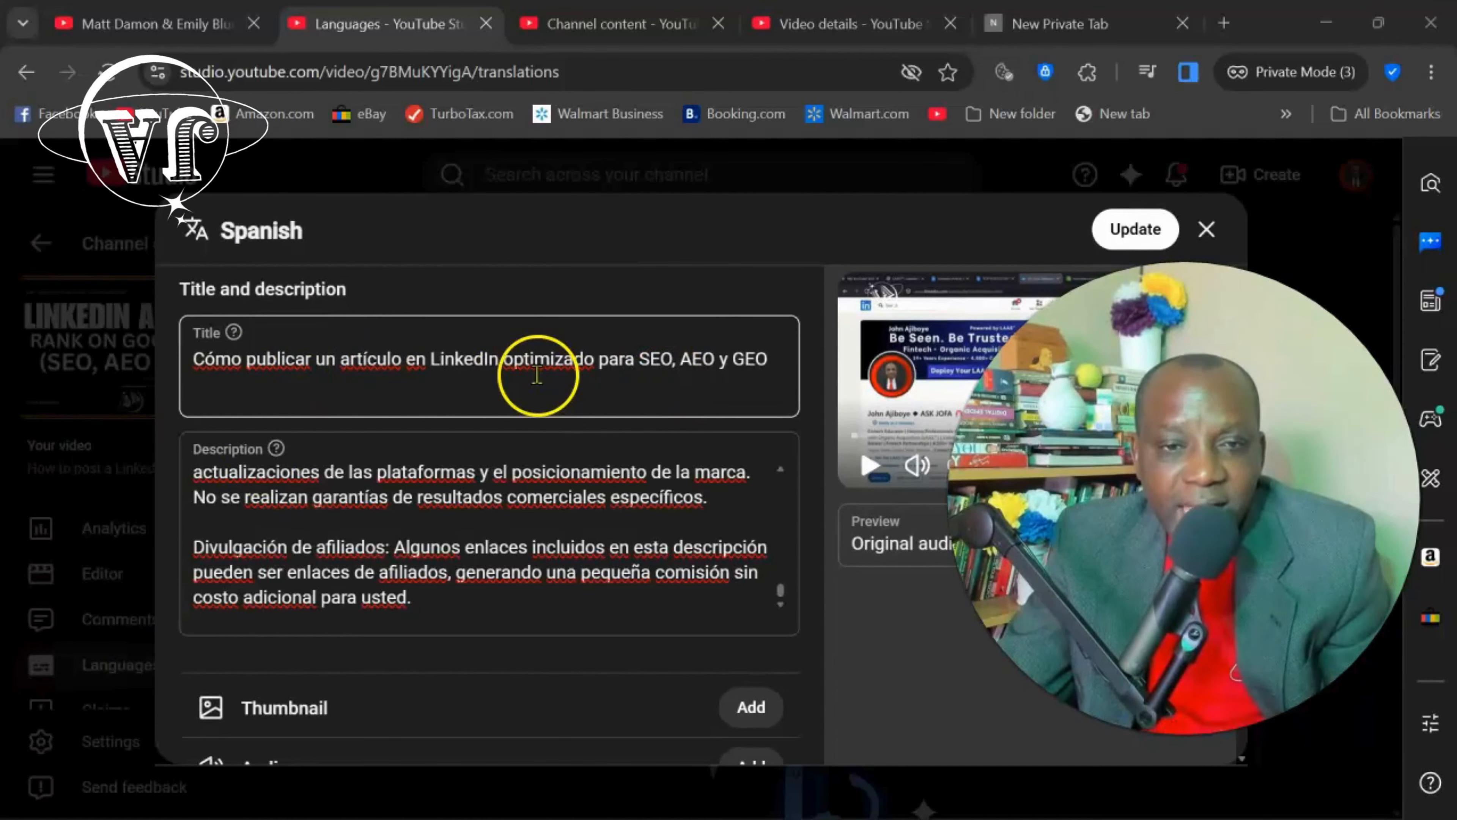
{"action": "left_click", "coordinate": [364, 482]}
{"action": "scroll", "coordinate": [402, 488], "scroll_direction": "up", "scroll_amount": 15}
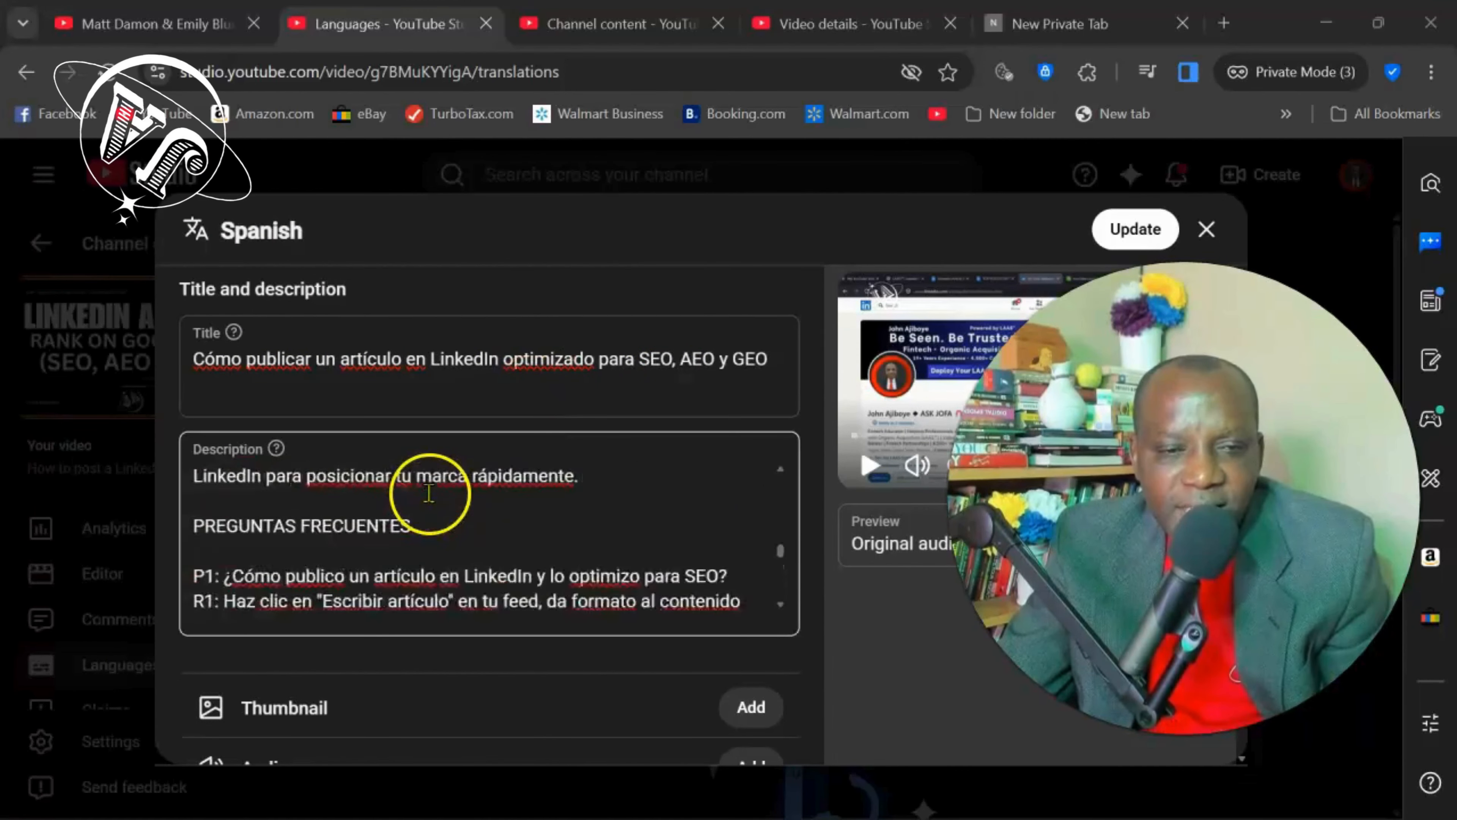
{"action": "scroll", "coordinate": [431, 489], "scroll_direction": "up", "scroll_amount": 10}
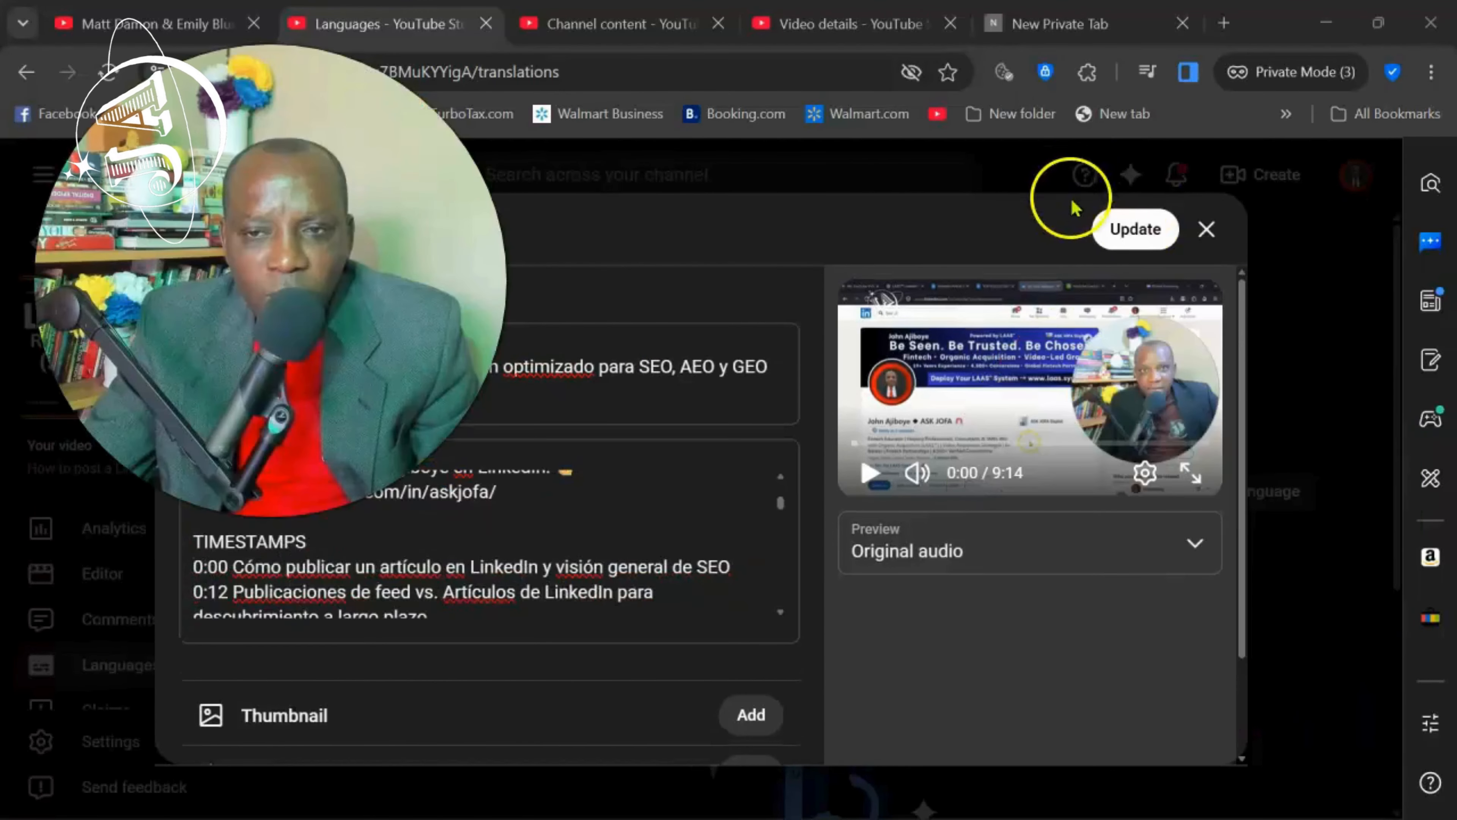
{"action": "left_click", "coordinate": [1133, 229]}
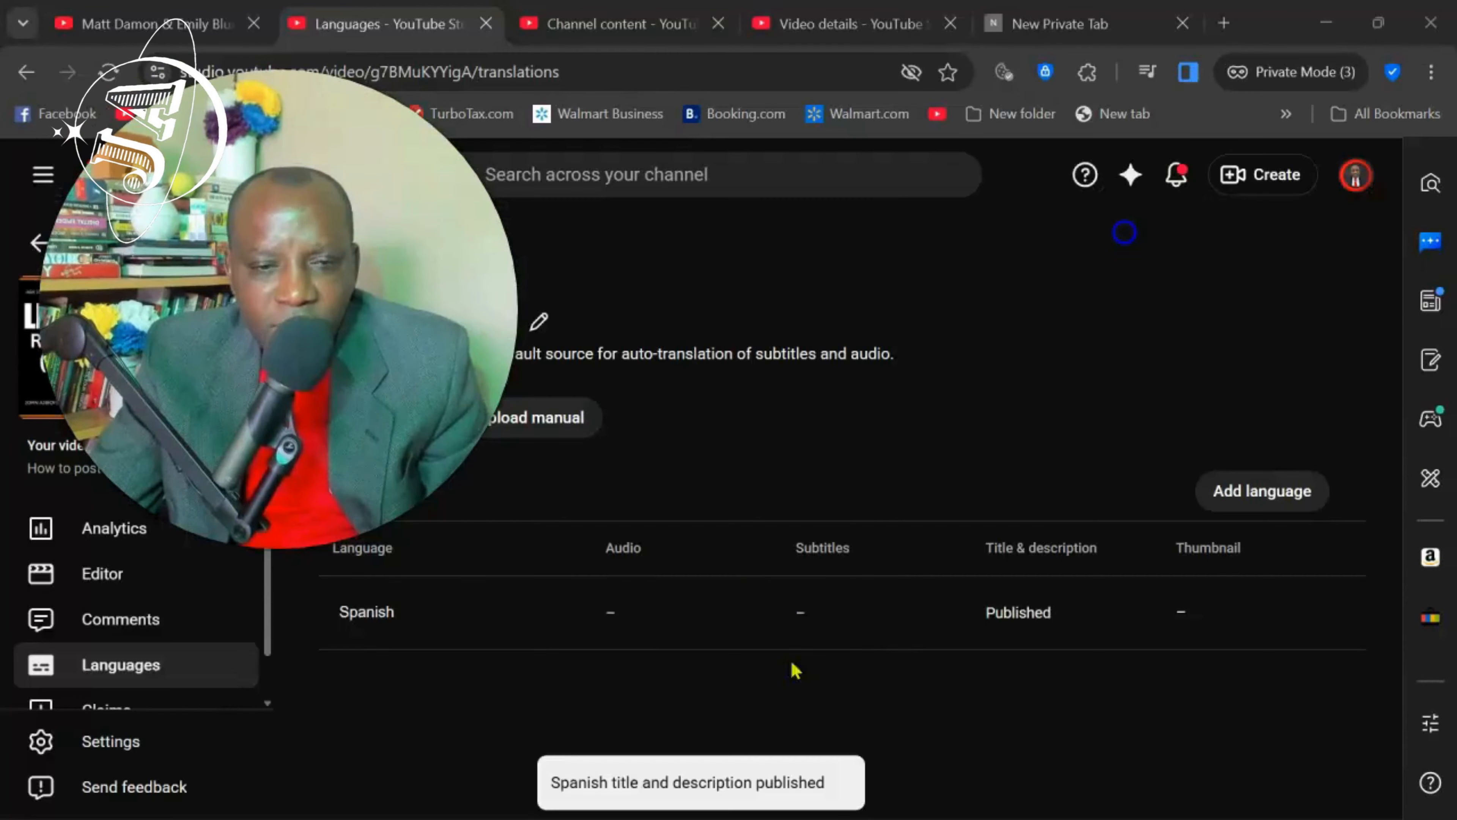